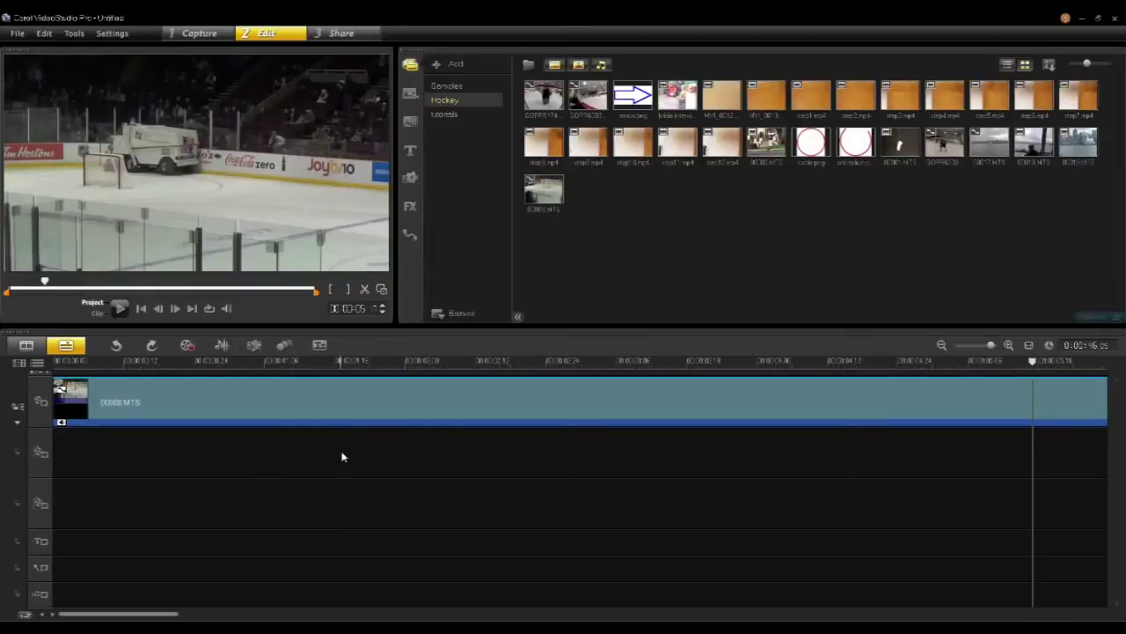
Scrub to the frame with the zamboni beside the net and select the 00068.MTS clip.
left_click(352, 363)
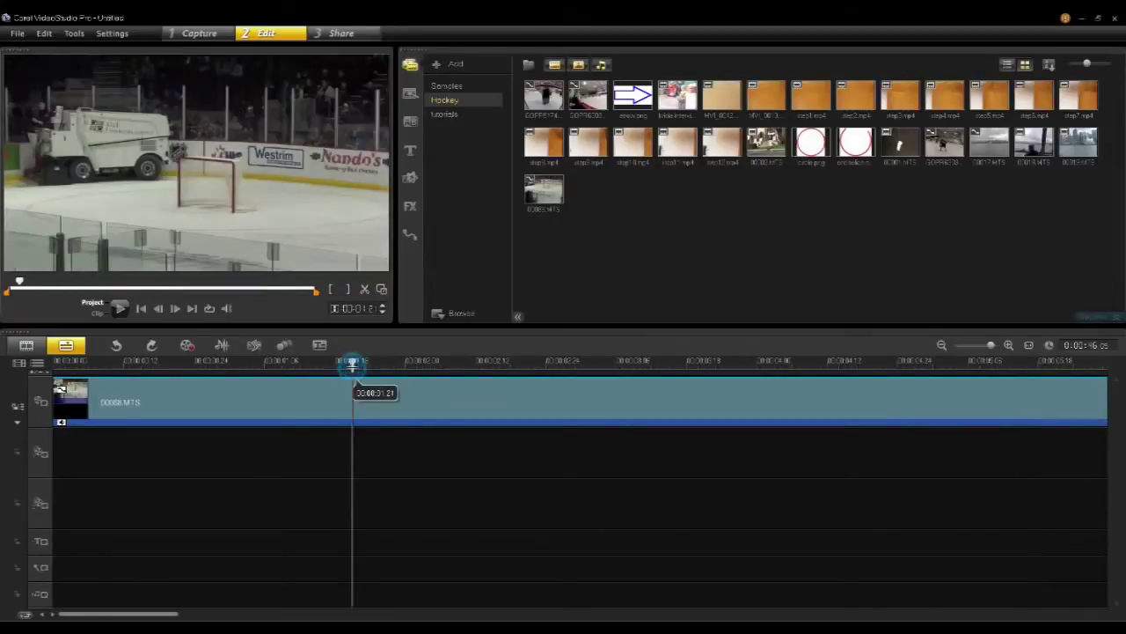
mouse_move(352, 363)
left_mouse_down()
mouse_move(252, 362)
mouse_move(634, 368)
mouse_move(256, 380)
mouse_move(525, 383)
mouse_move(273, 376)
mouse_move(356, 371)
left_mouse_up()
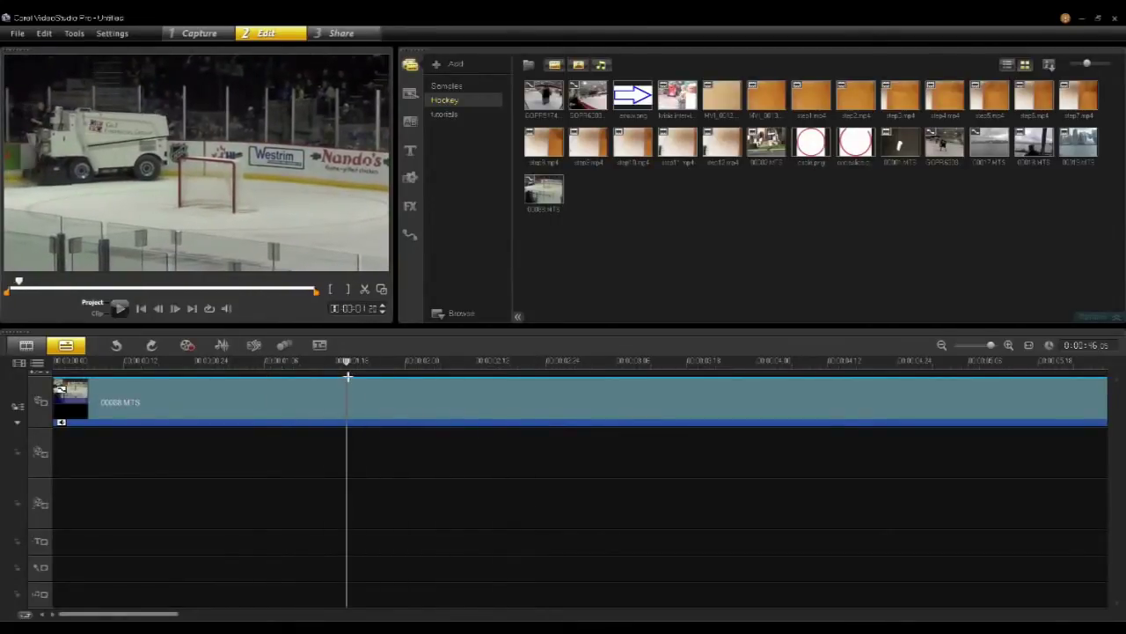
left_click(251, 406)
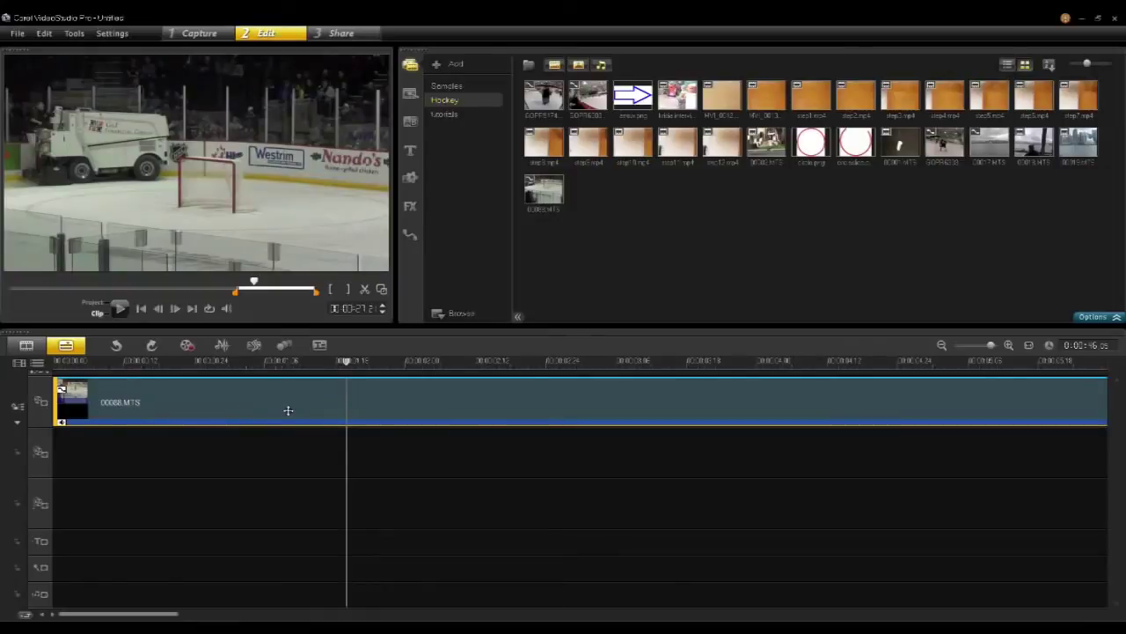
Open Track Motion for 00068.MTS and return to the zamboni-by-the-net frame near 0:00:21.
left_click(283, 346)
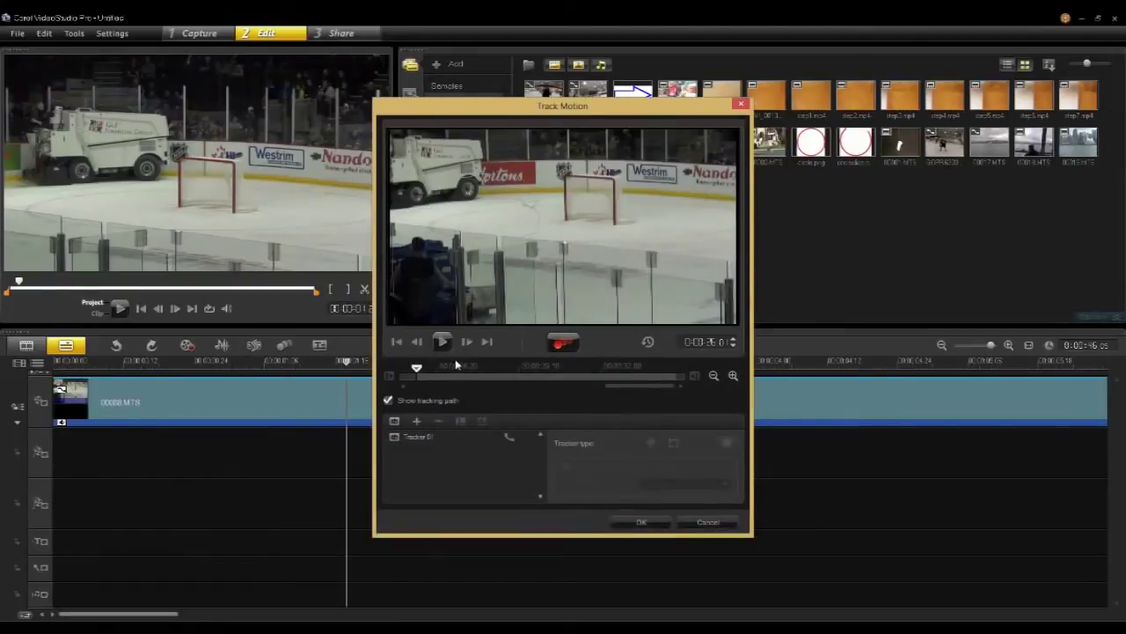
left_click(419, 370)
left_click(433, 375)
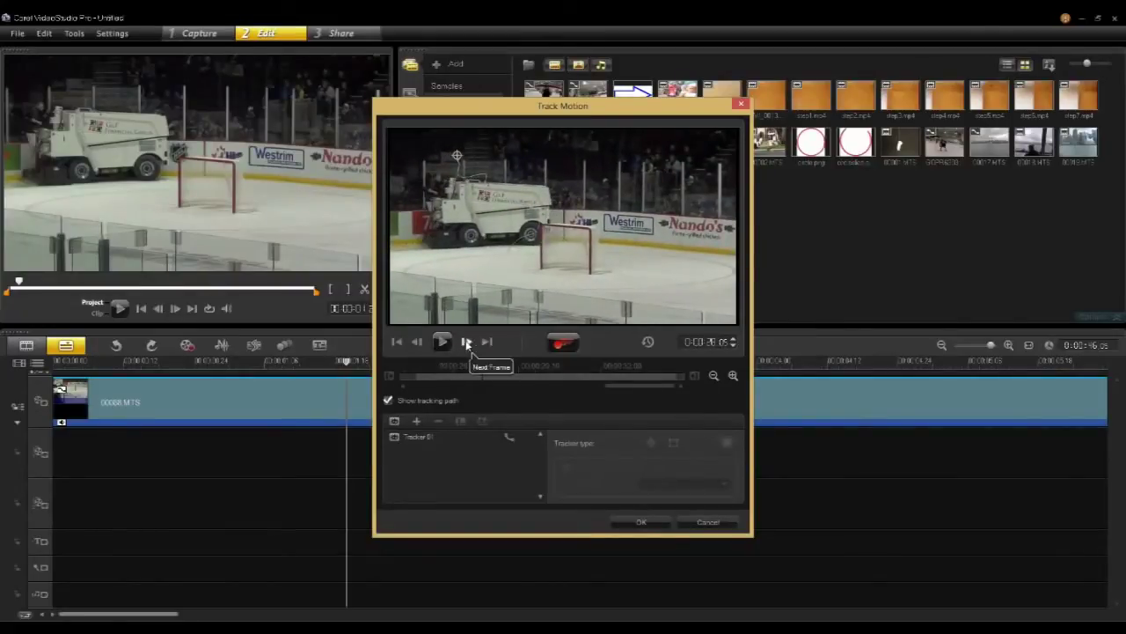
left_click_drag(482, 368, 462, 379)
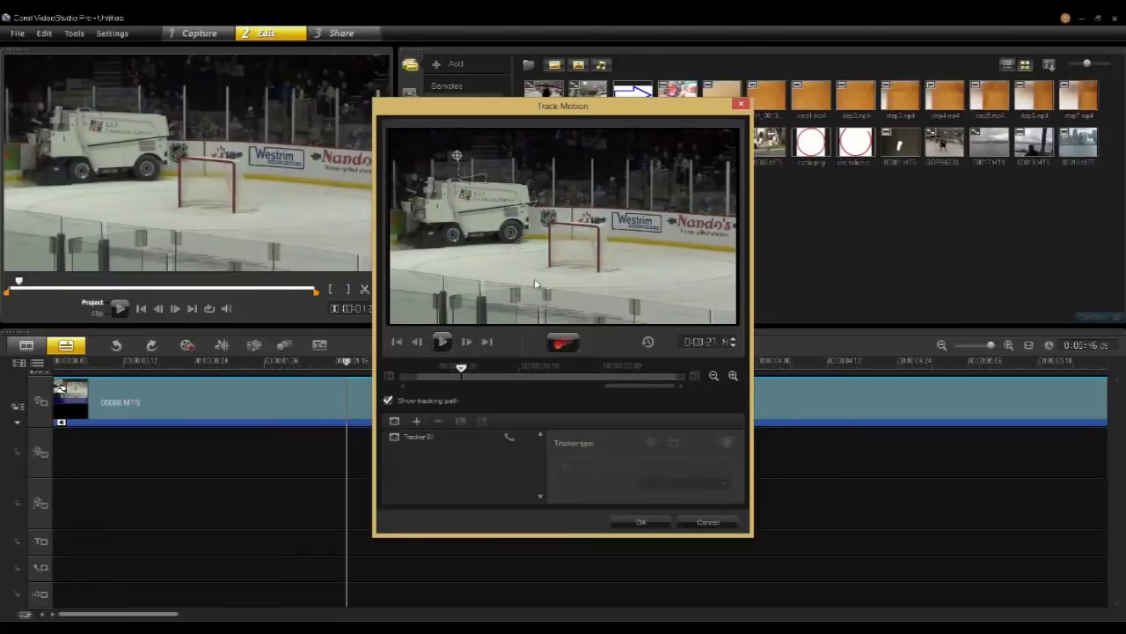
Select Tracker 01 and toggle its visibility on and off.
left_click(396, 438)
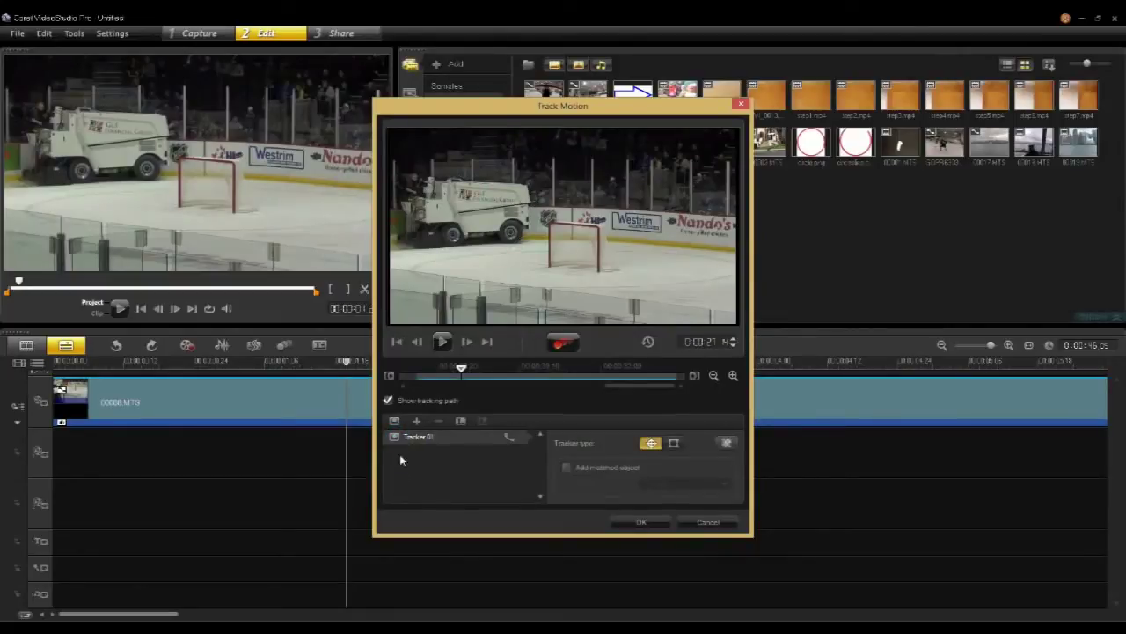
left_click(394, 437)
left_click(394, 437)
left_click(394, 437)
Add Tracker 02 with matched object off and place its tracking point on the zamboni.
left_click(418, 423)
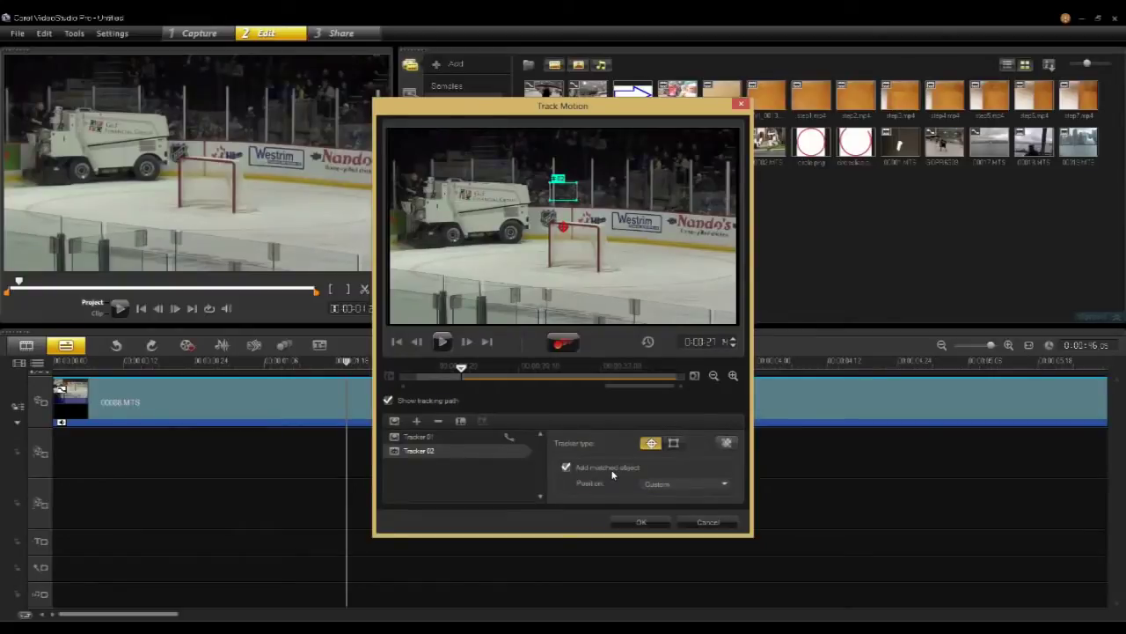
left_click(567, 468)
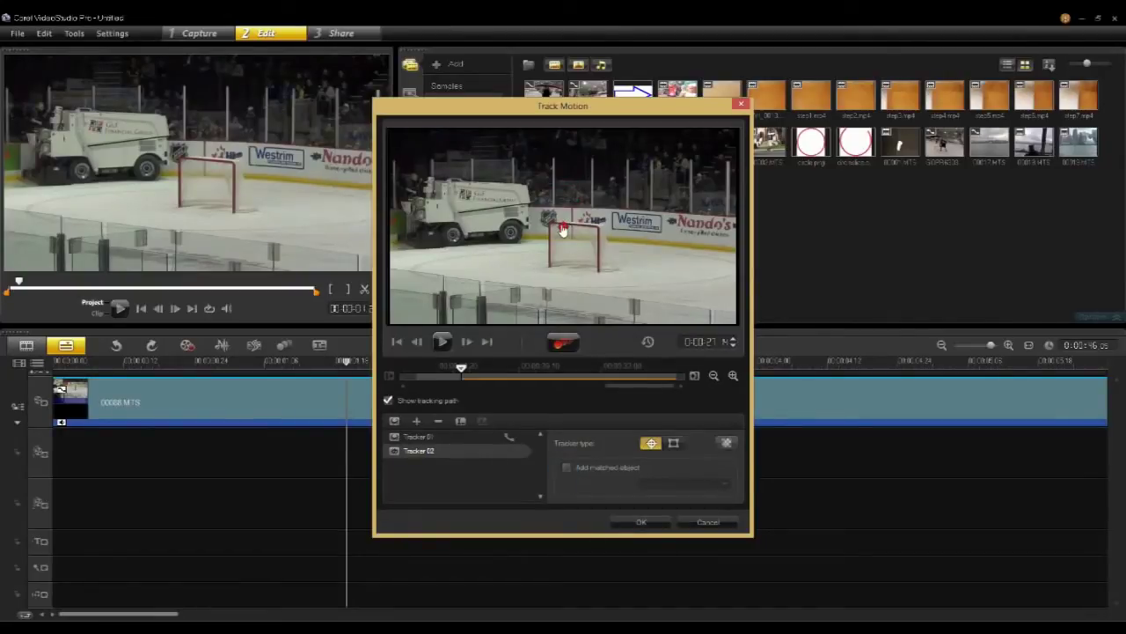
left_click_drag(563, 231, 515, 205)
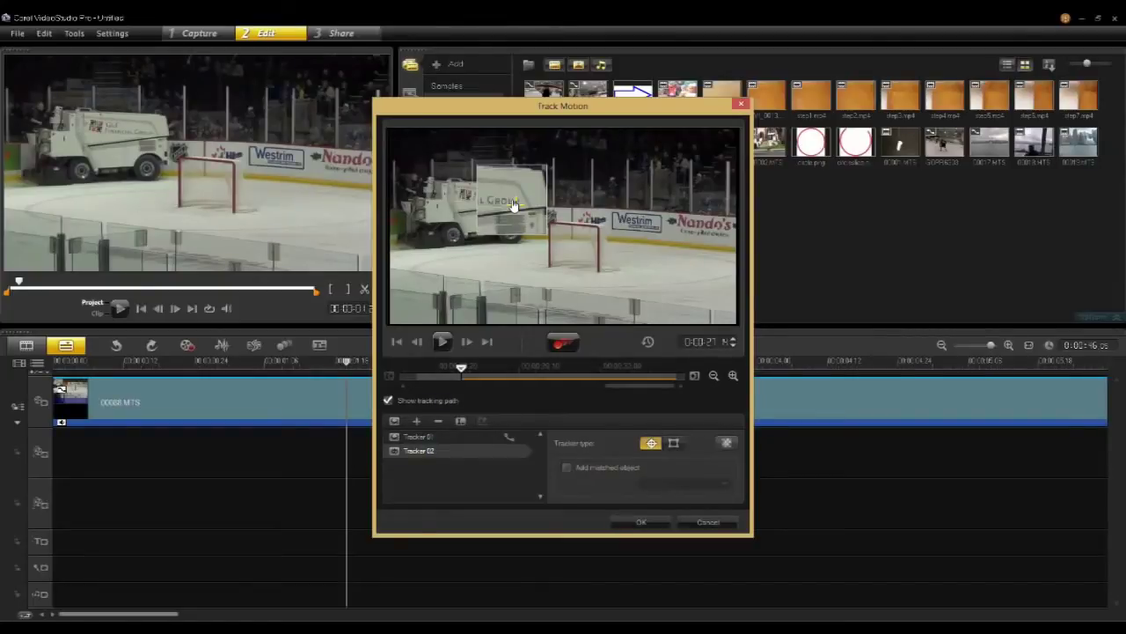
left_click_drag(514, 204, 513, 204)
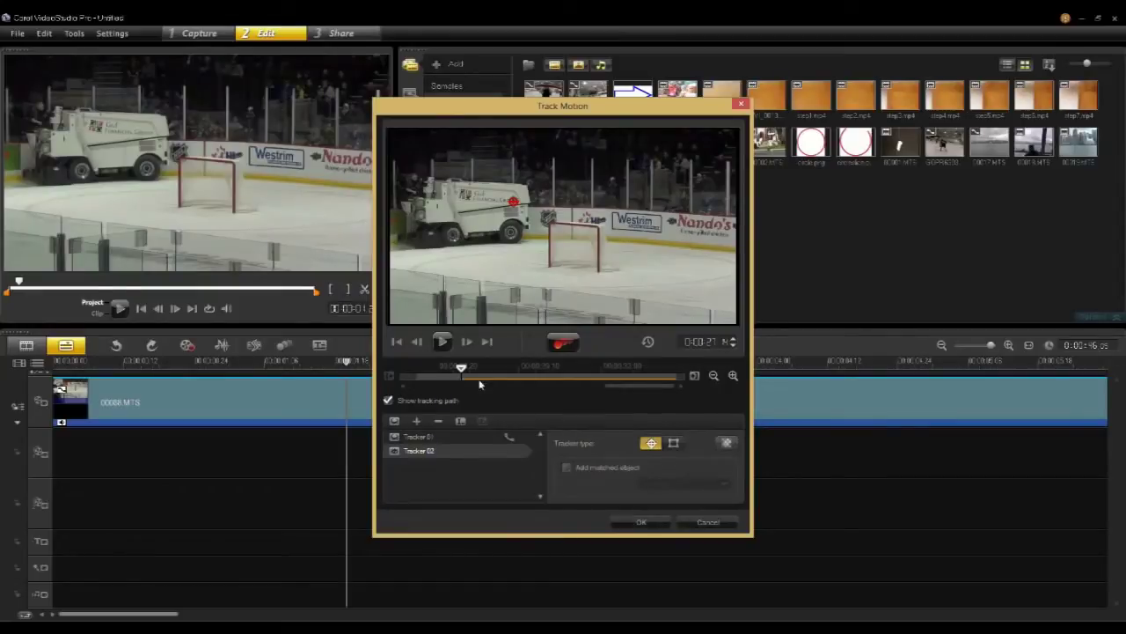
Run motion tracking for Tracker 02, then scrub back to review the zamboni's path.
left_click(559, 346)
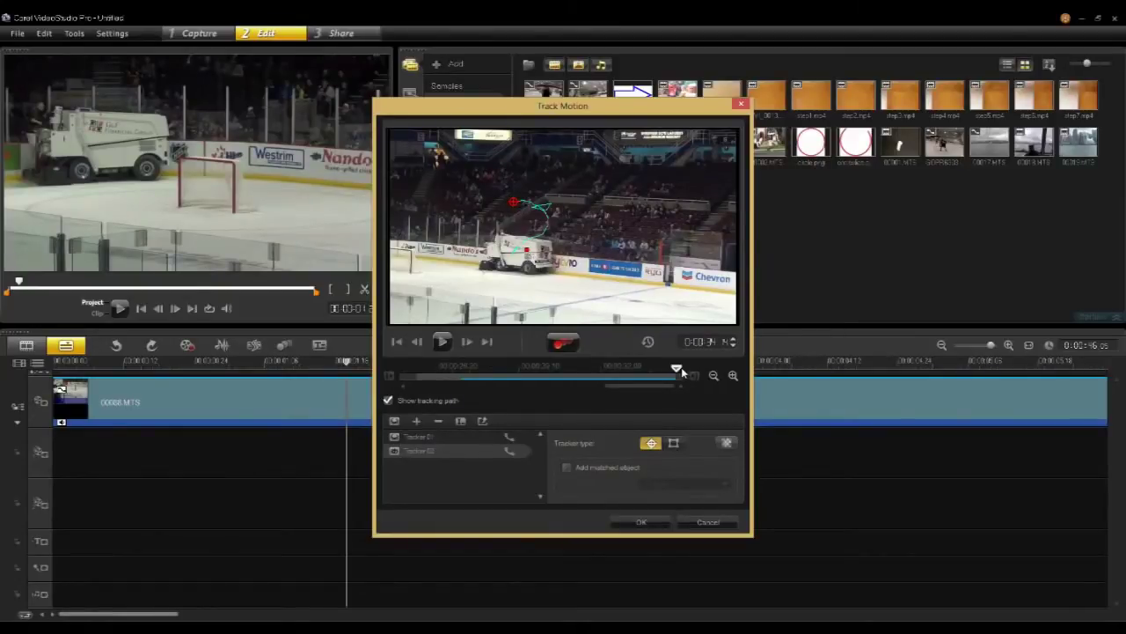
mouse_move(678, 370)
left_mouse_down()
mouse_move(595, 378)
mouse_move(648, 383)
mouse_move(494, 384)
mouse_move(517, 385)
left_mouse_up()
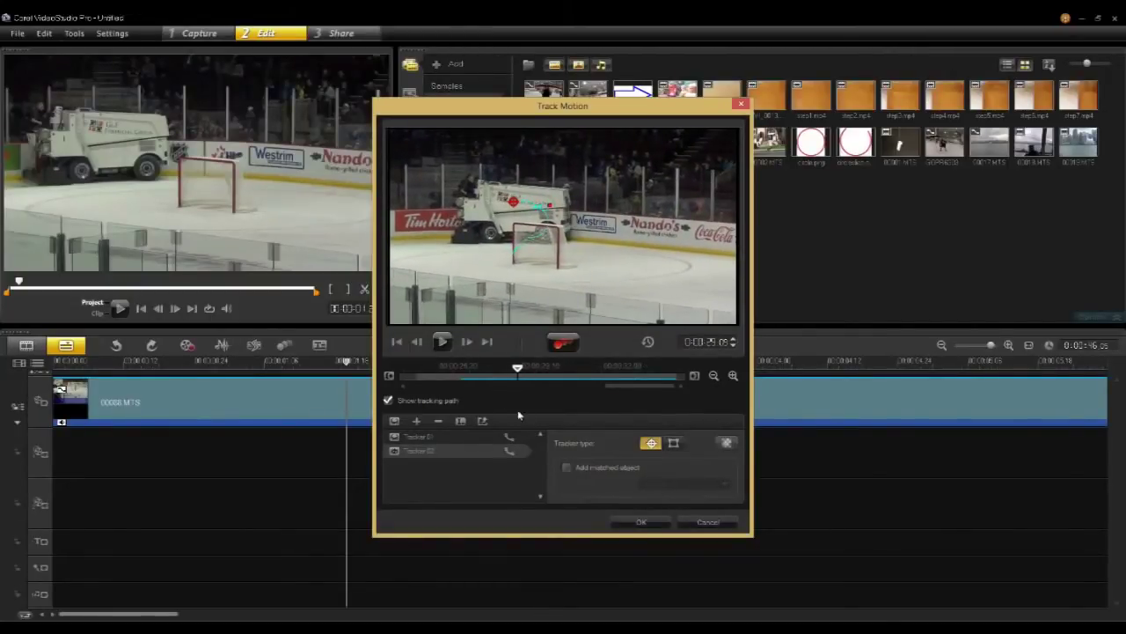
Rename Tracker 02 to 'zamboni' and add another new tracker.
double_click(426, 449)
left_click(420, 454)
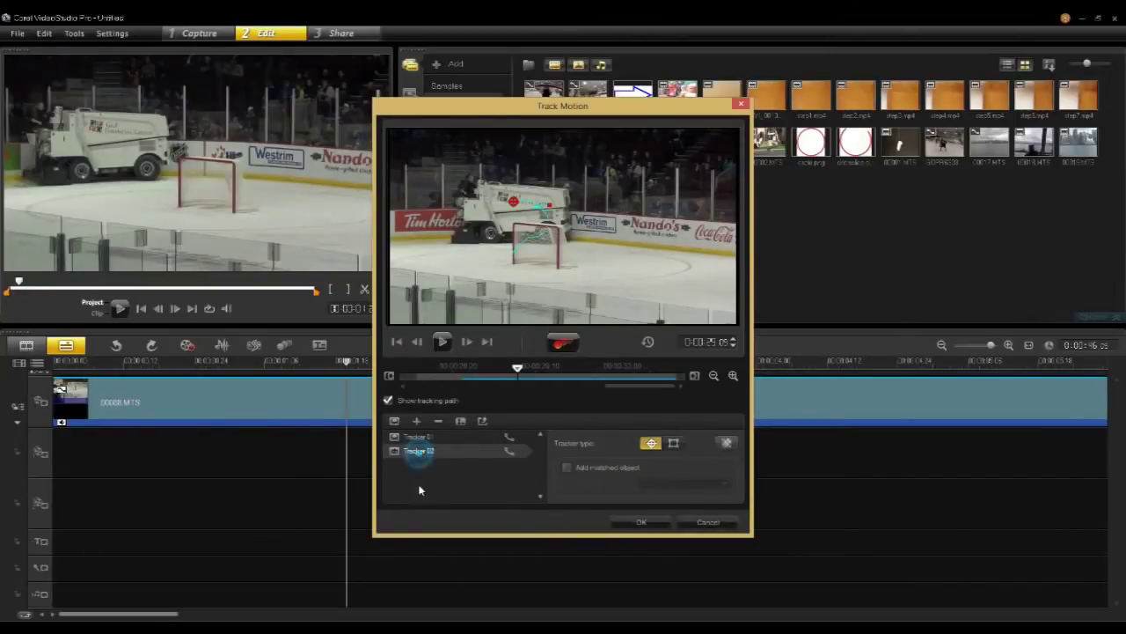
left_click(460, 422)
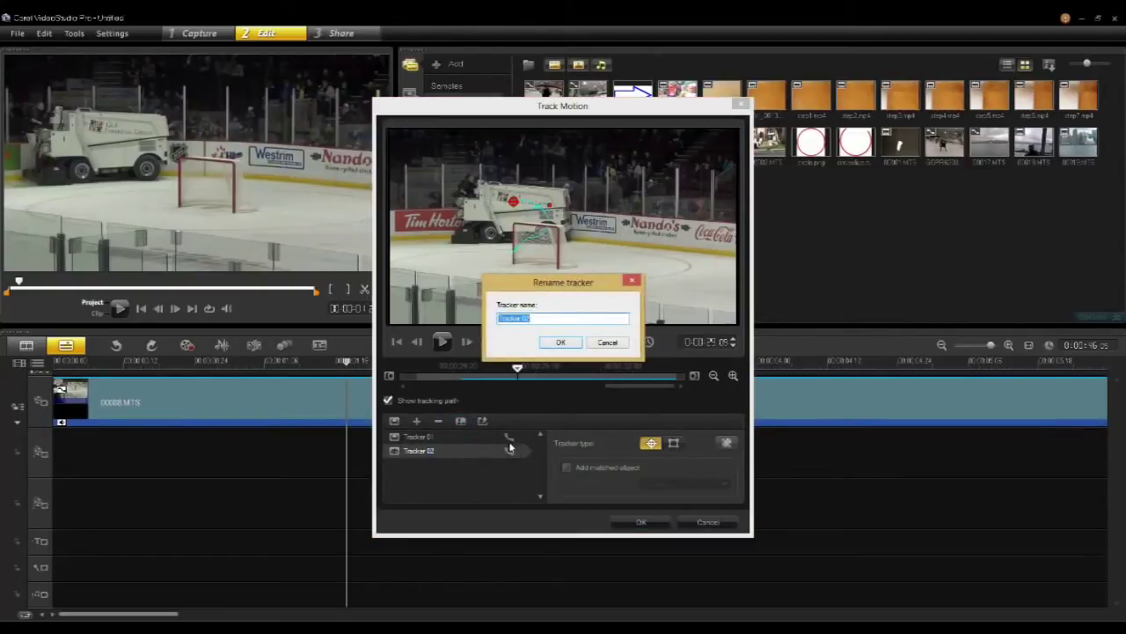
type("sa")
type("mboni")
left_click(561, 342)
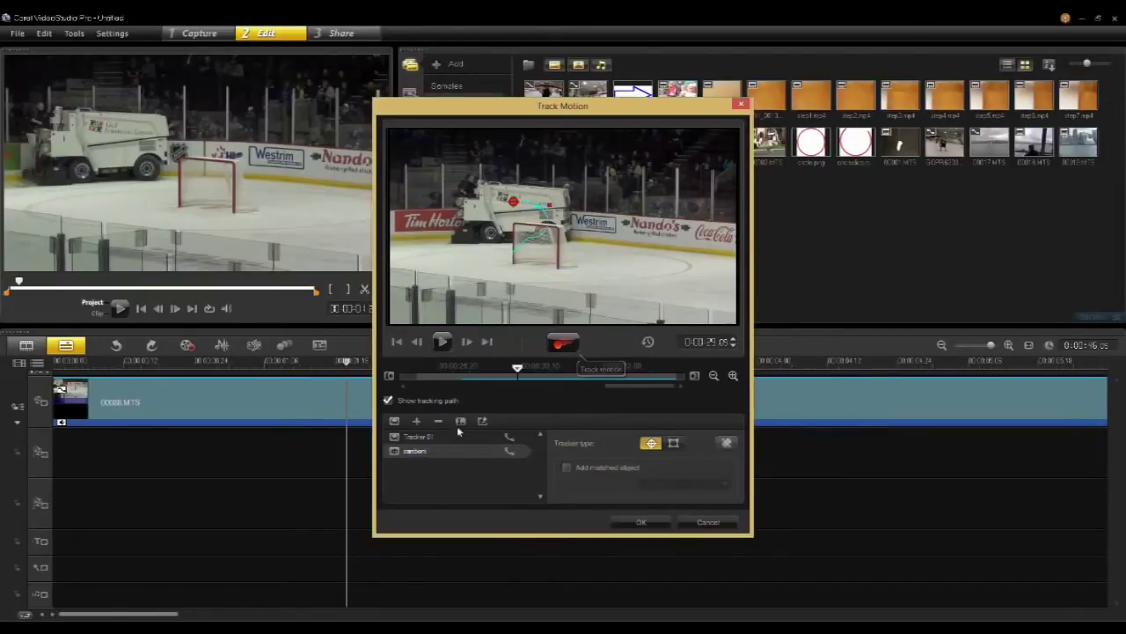
left_click(418, 421)
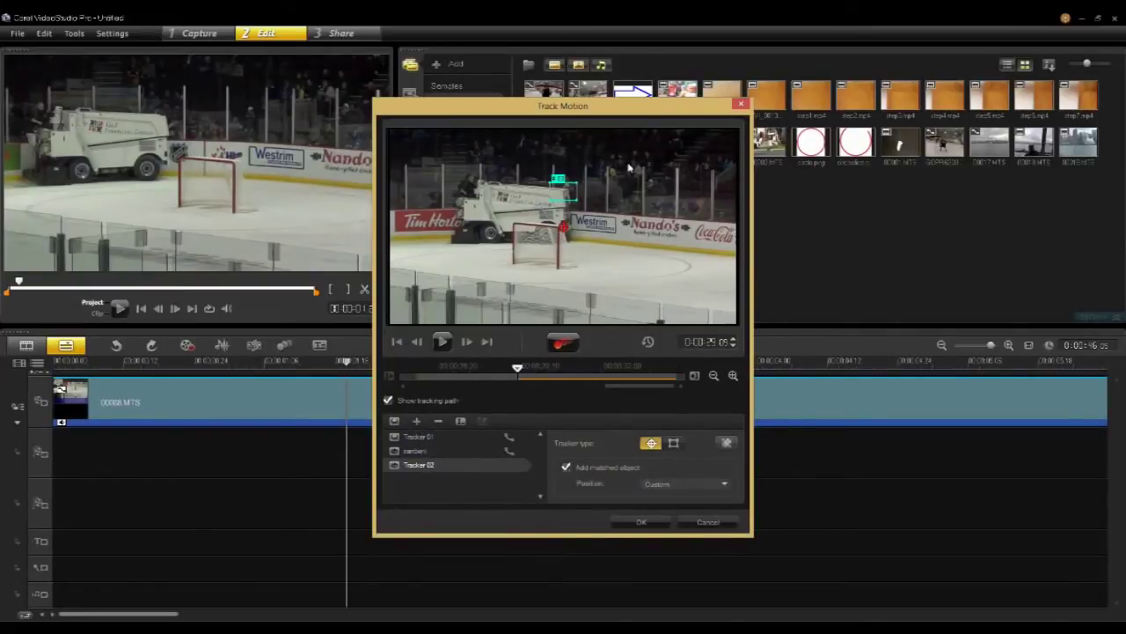
Disable matched object, place the new tracker's point on the goal net, and track it.
left_click(566, 466)
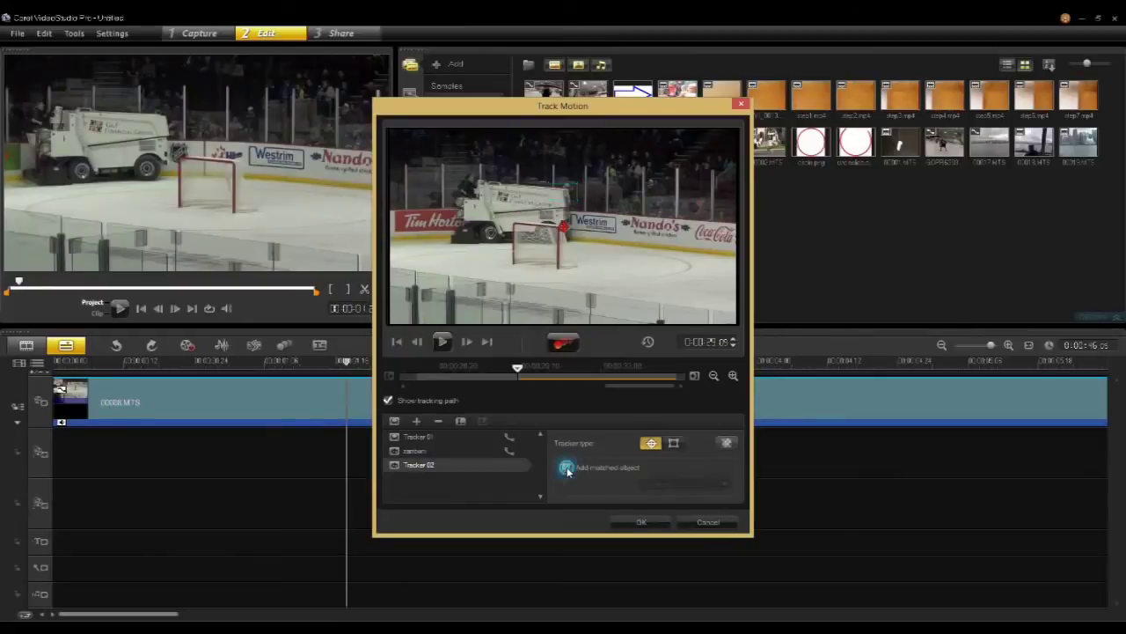
left_click_drag(563, 232, 558, 277)
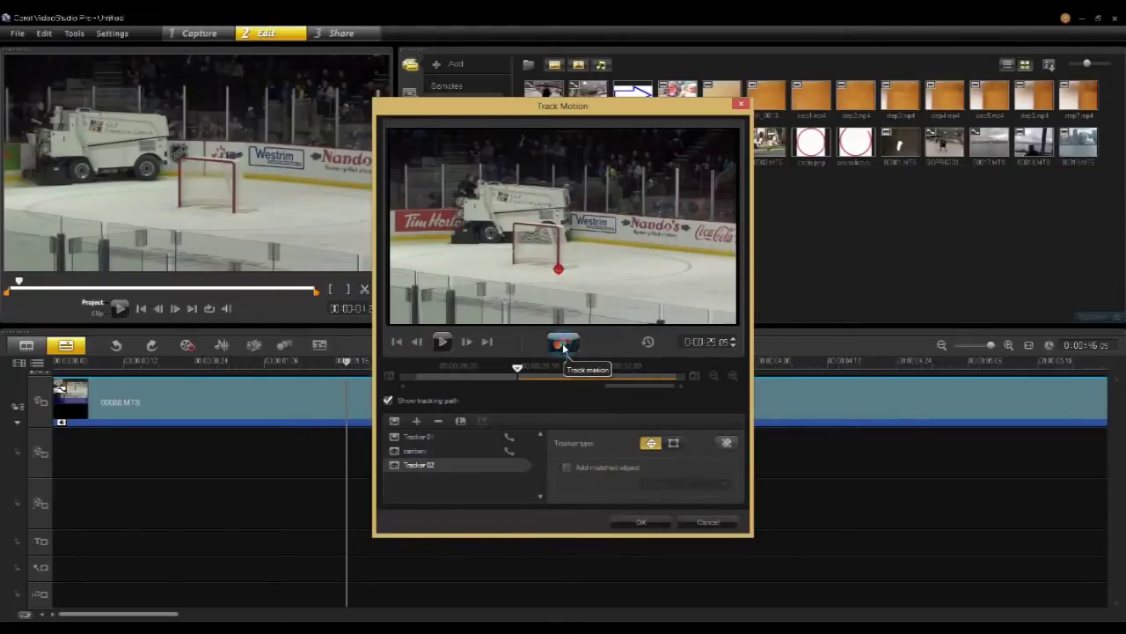
left_click(564, 345)
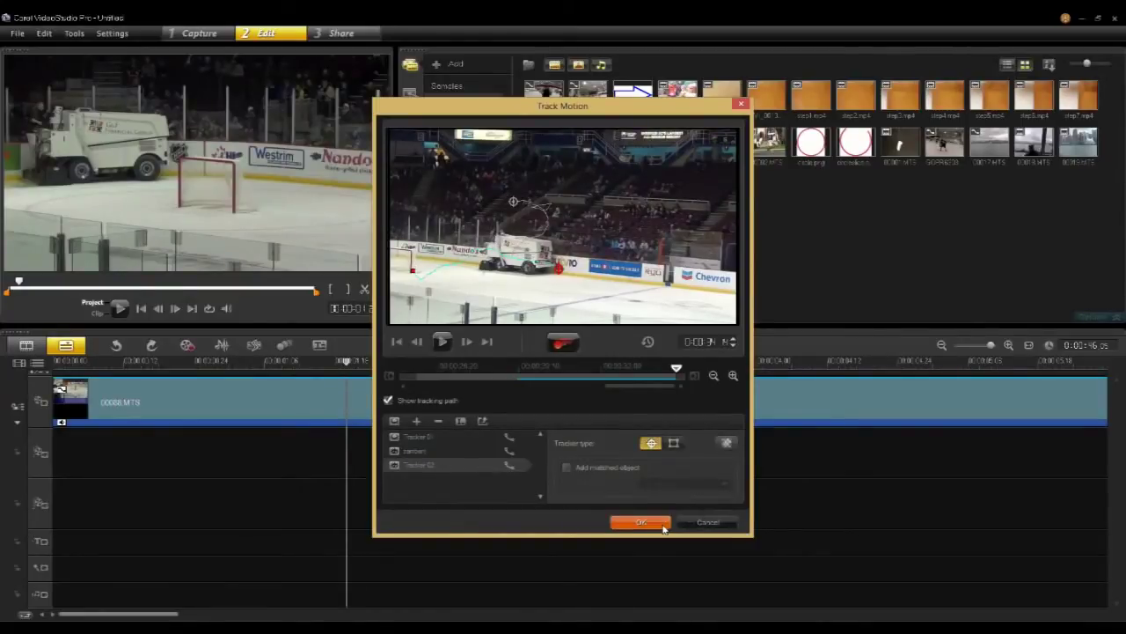
Accept the tracking results and scrub the timeline back toward the clip's start.
left_click(662, 524)
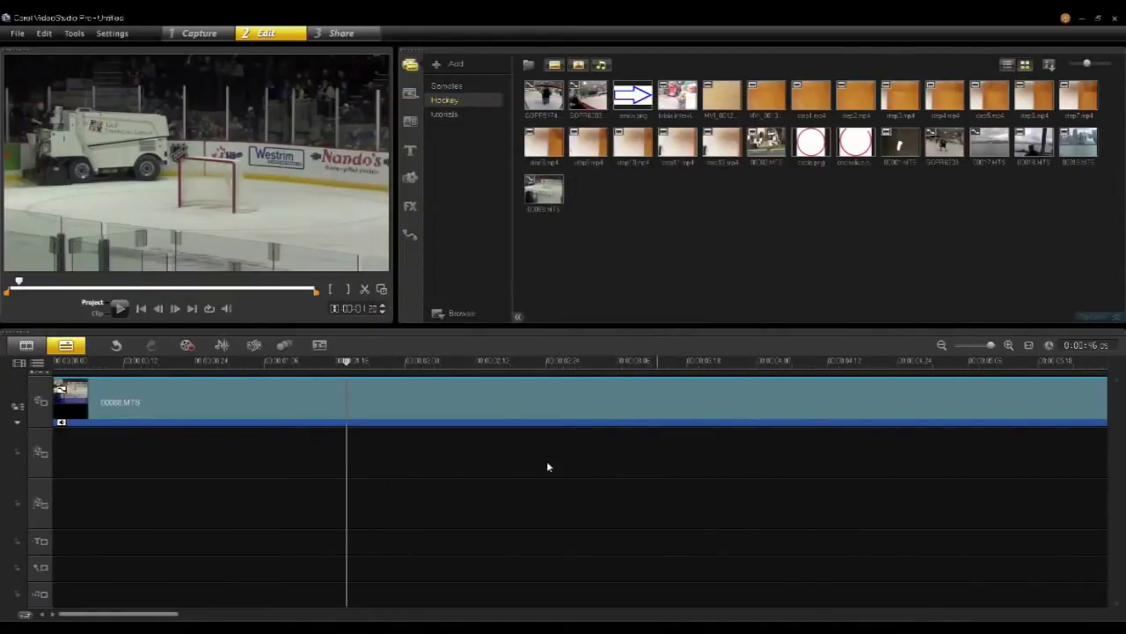
left_click_drag(346, 361, 264, 365)
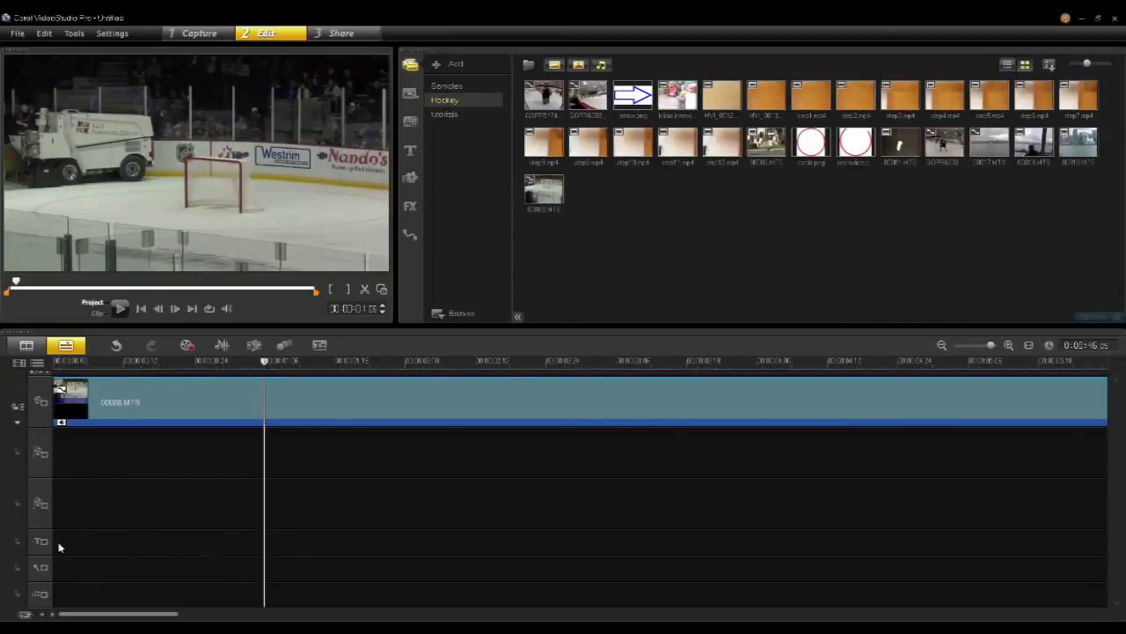
left_click_drag(225, 370, 141, 378)
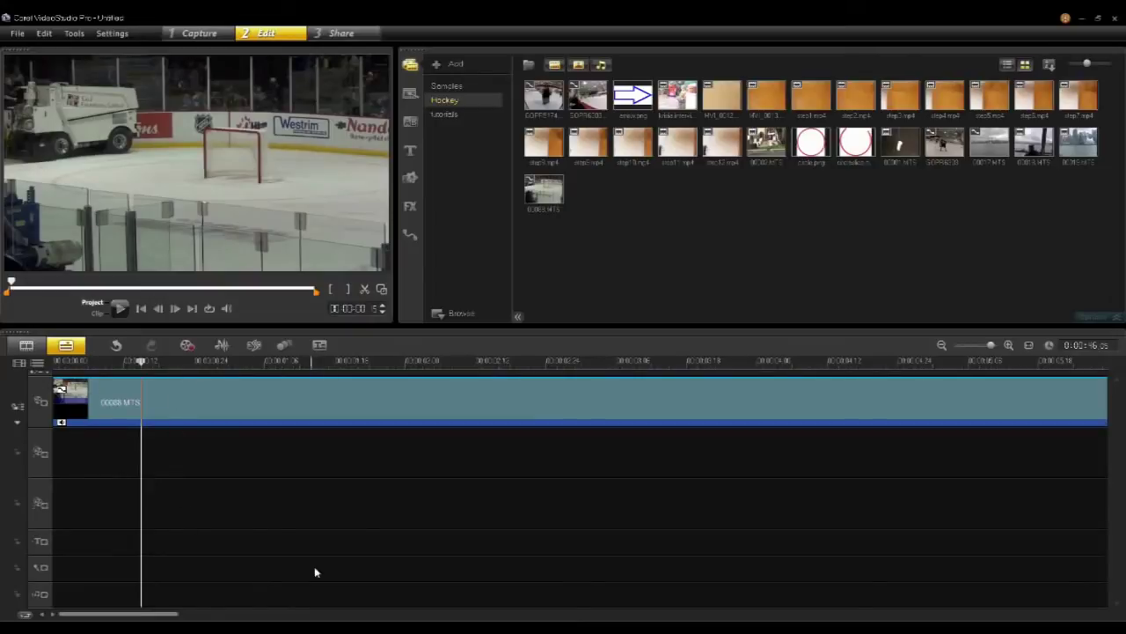
Add a 'Clean the Ice' title, then move it up-left and shrink it slightly.
left_click(138, 544)
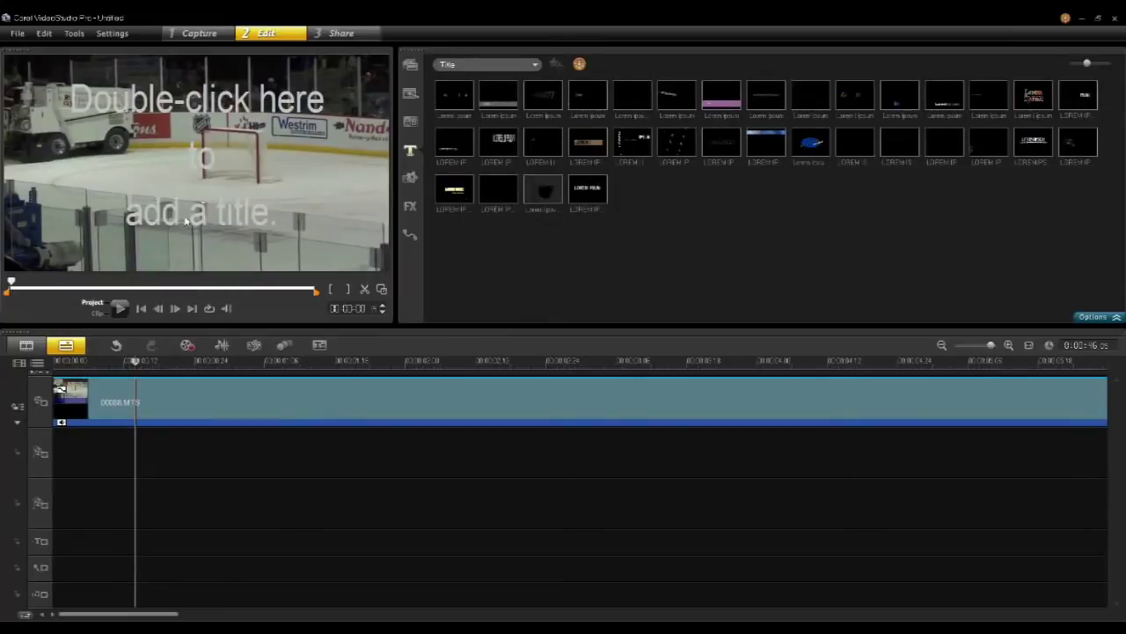
double_click(195, 227)
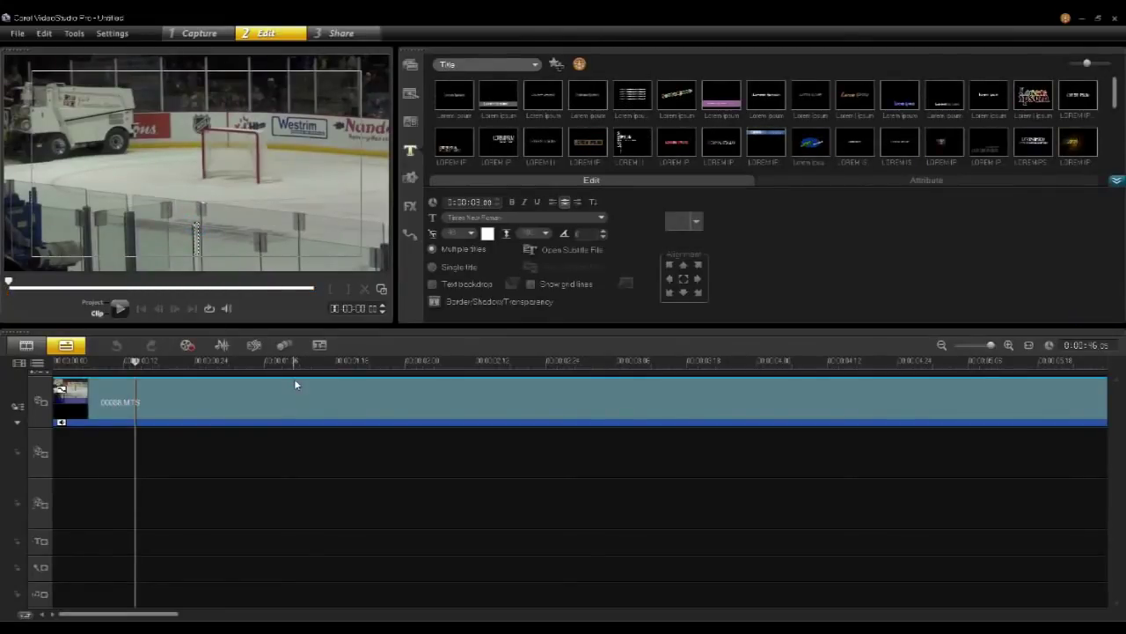
type("Clean")
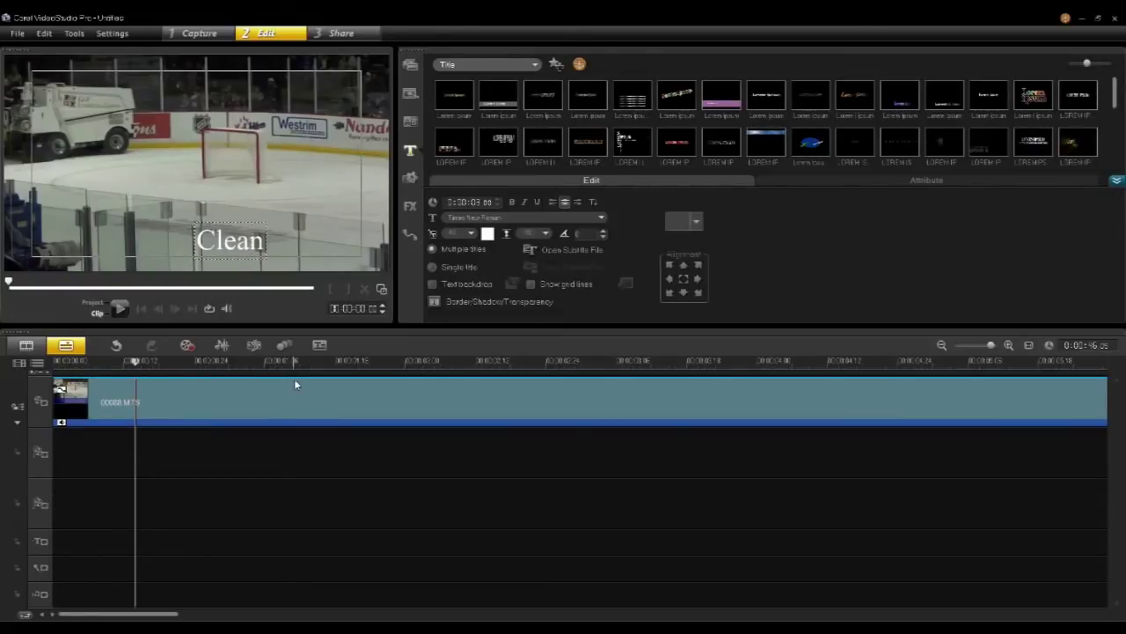
type(" the Ice")
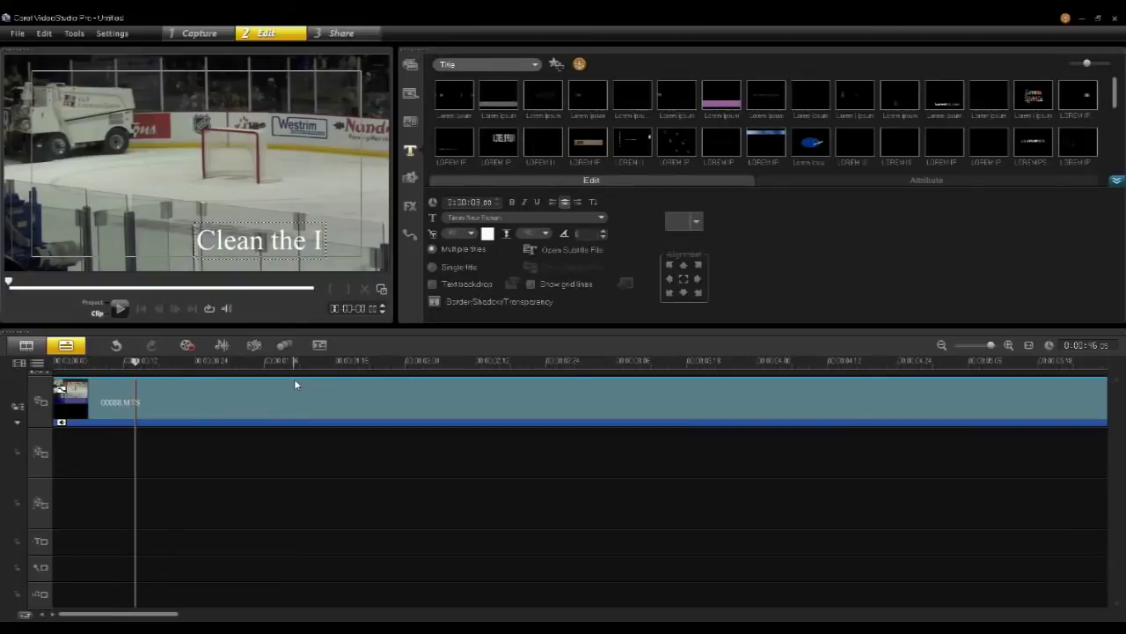
left_click(304, 246)
left_click_drag(304, 246, 236, 198)
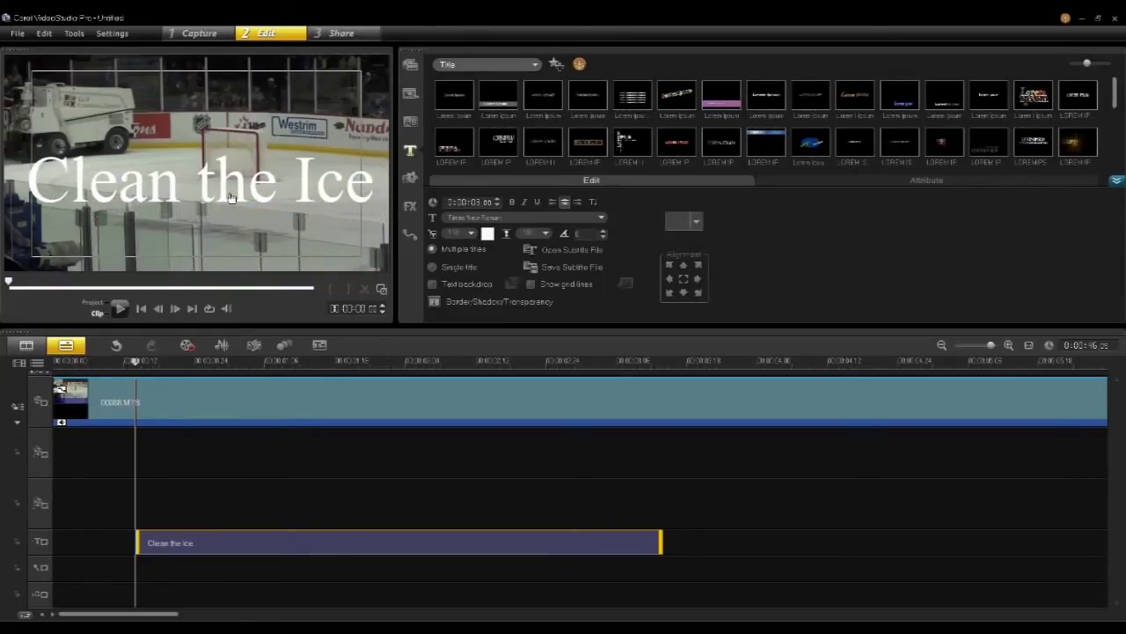
left_click_drag(378, 213, 281, 187)
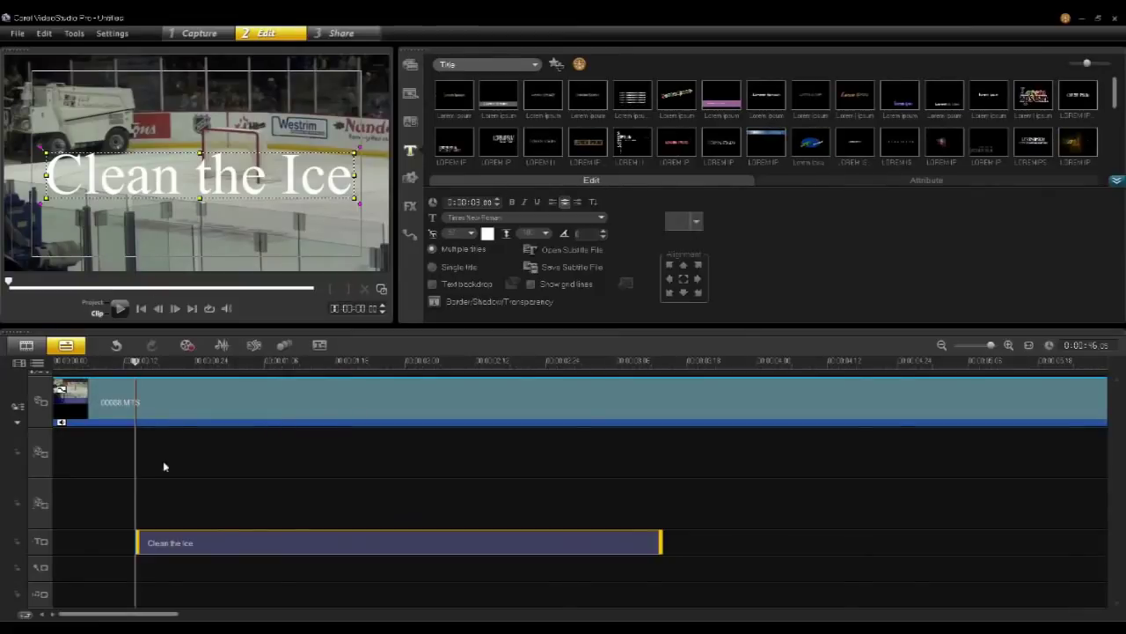
Match the title's motion to the 'zamboni' tracker, preview to about 00:00:01:18, and apply.
right_click(192, 544)
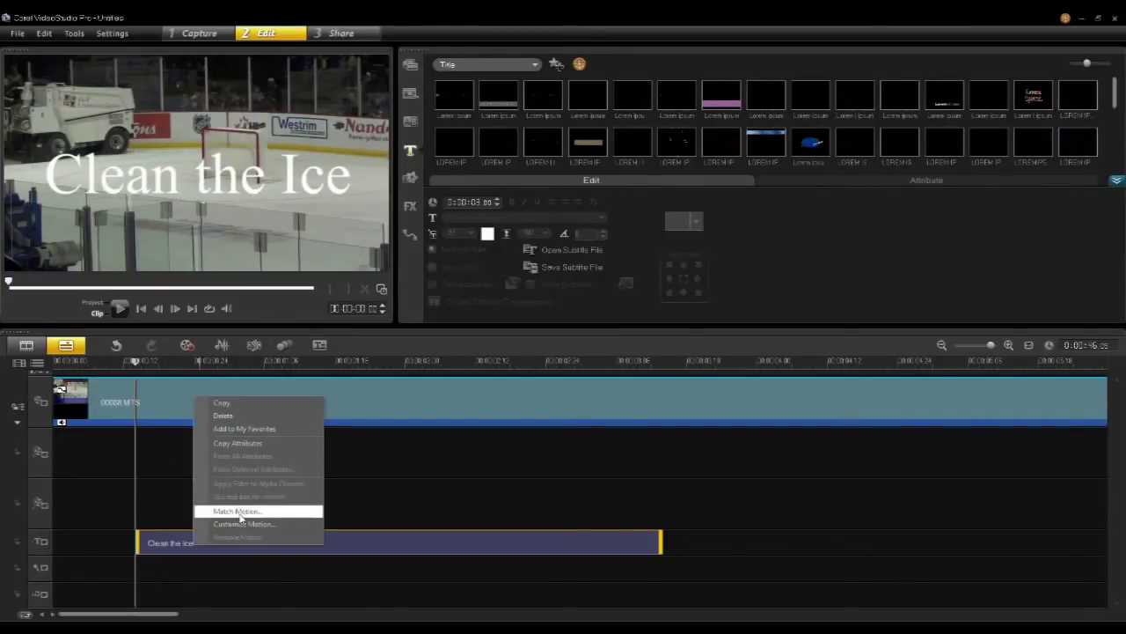
left_click(239, 512)
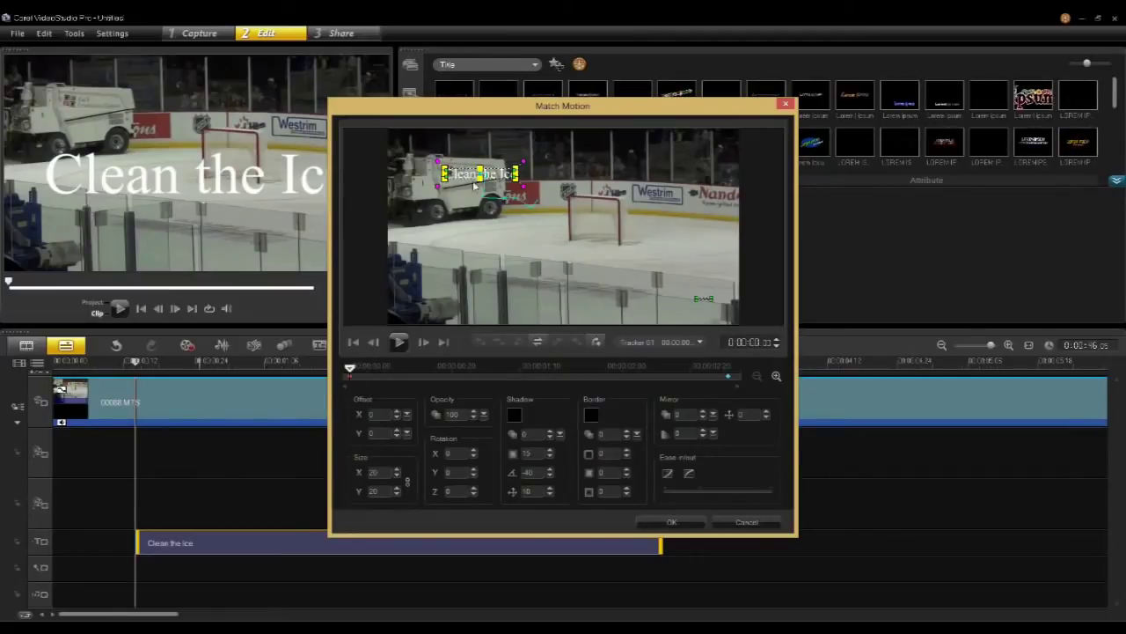
left_click(702, 343)
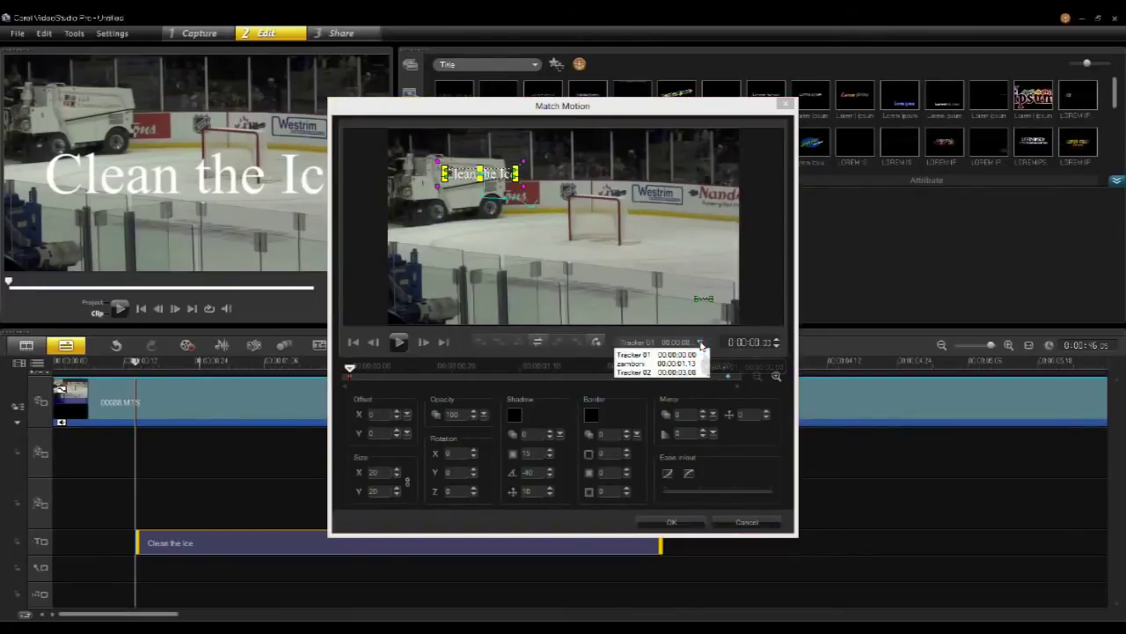
left_click(641, 364)
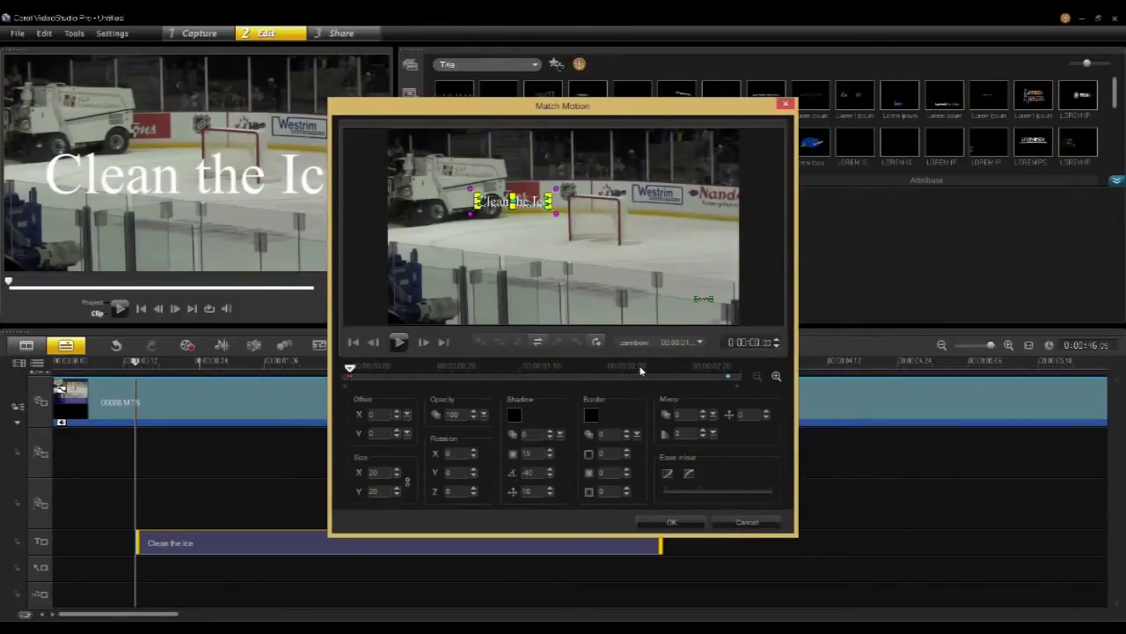
mouse_move(350, 371)
left_mouse_down()
mouse_move(406, 377)
mouse_move(348, 376)
left_mouse_up()
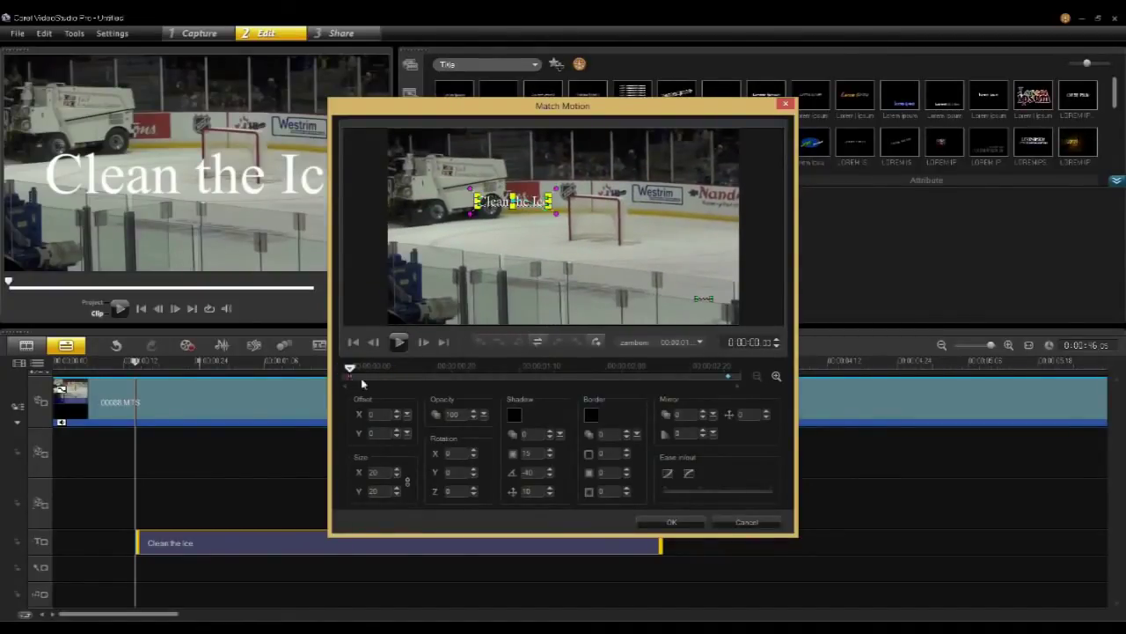
left_click(647, 343)
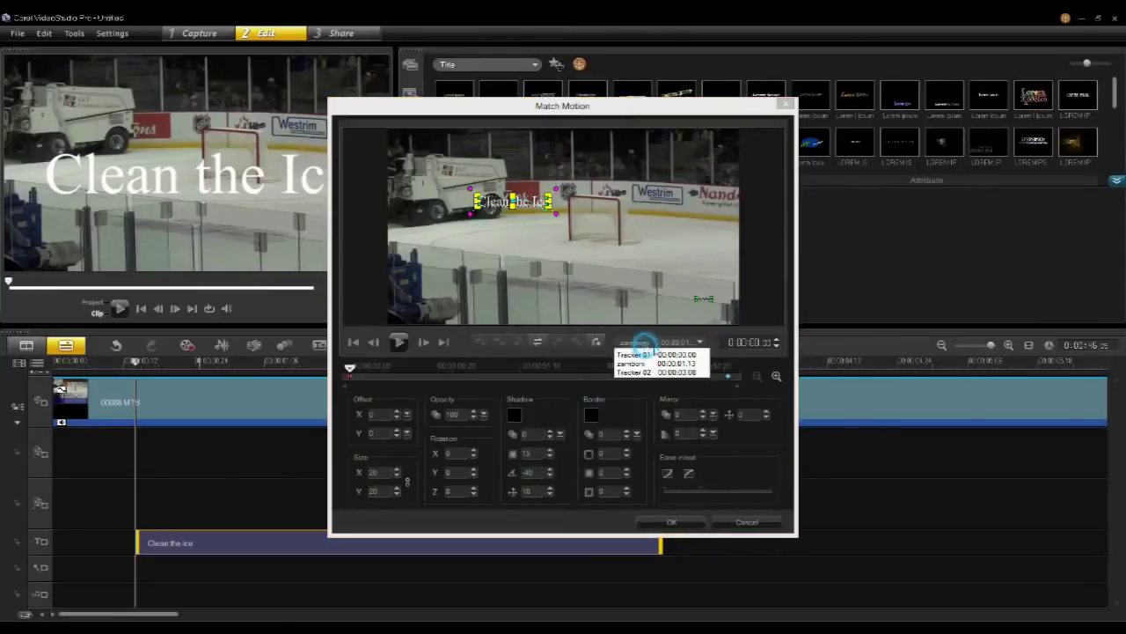
left_click(649, 363)
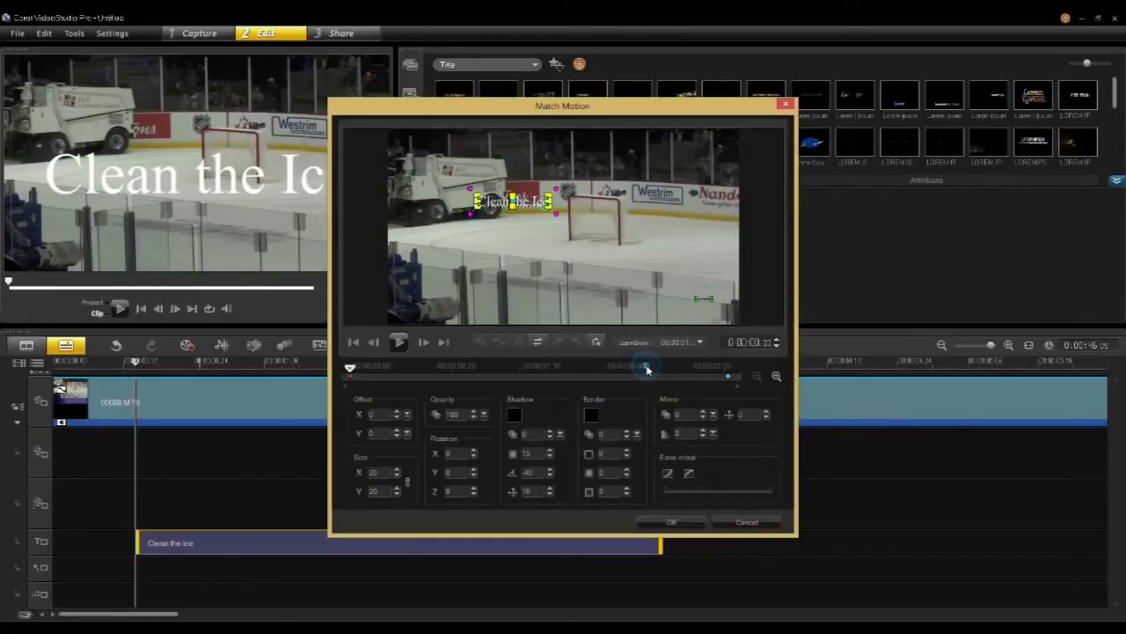
left_click_drag(356, 371, 639, 374)
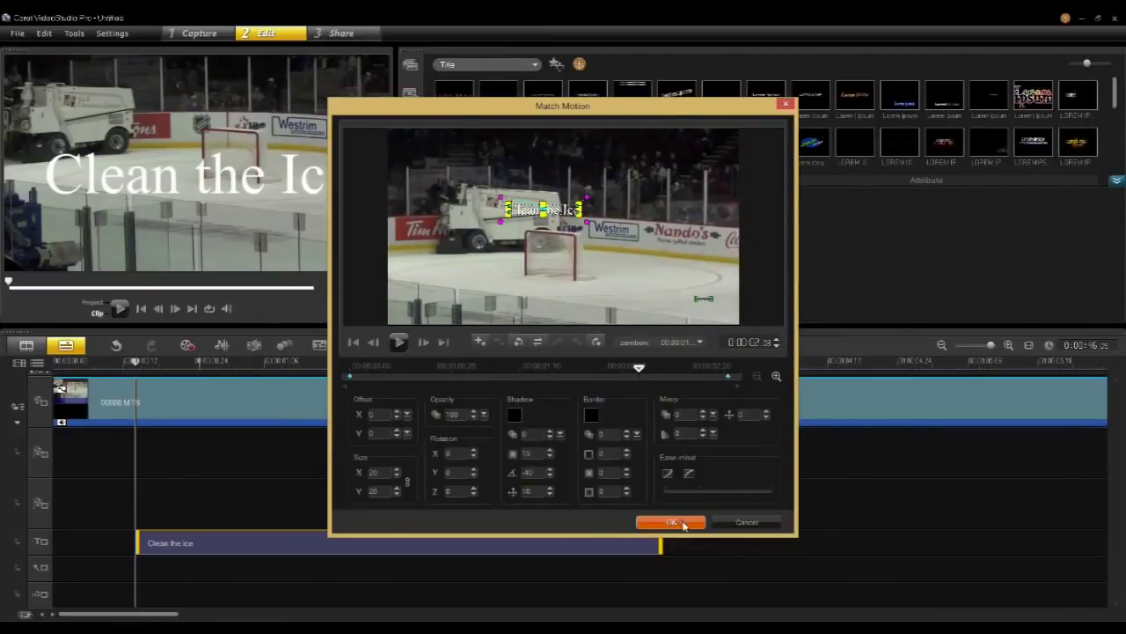
left_click(673, 521)
Shift the 'Clean the Ice' title clip later and stretch it to about four seconds.
left_click_drag(135, 362, 330, 377)
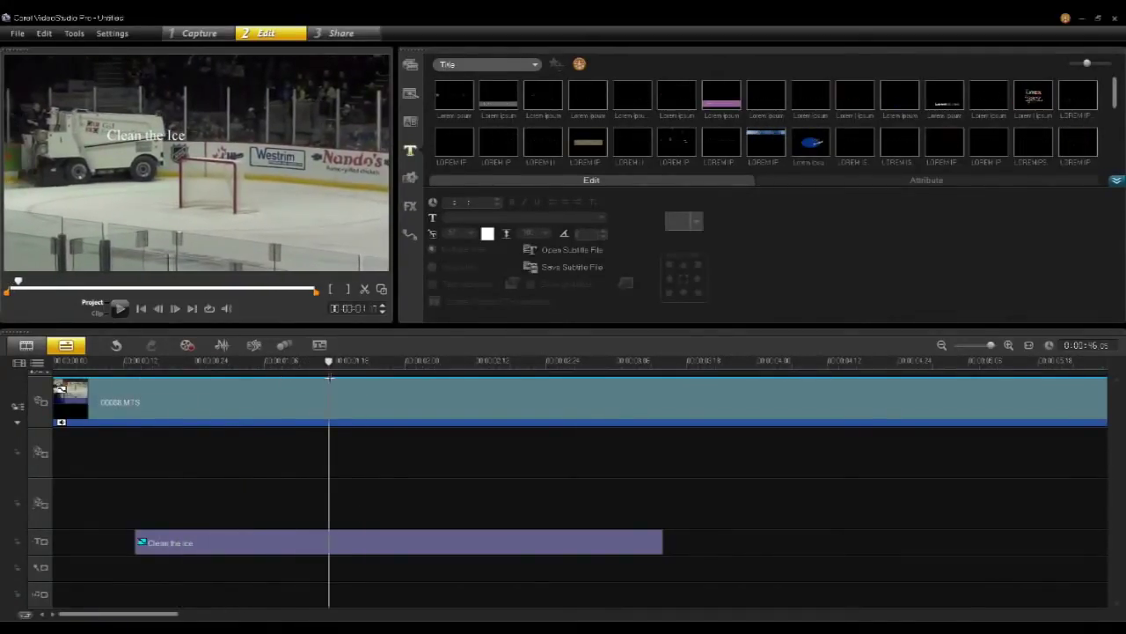
left_click(327, 543)
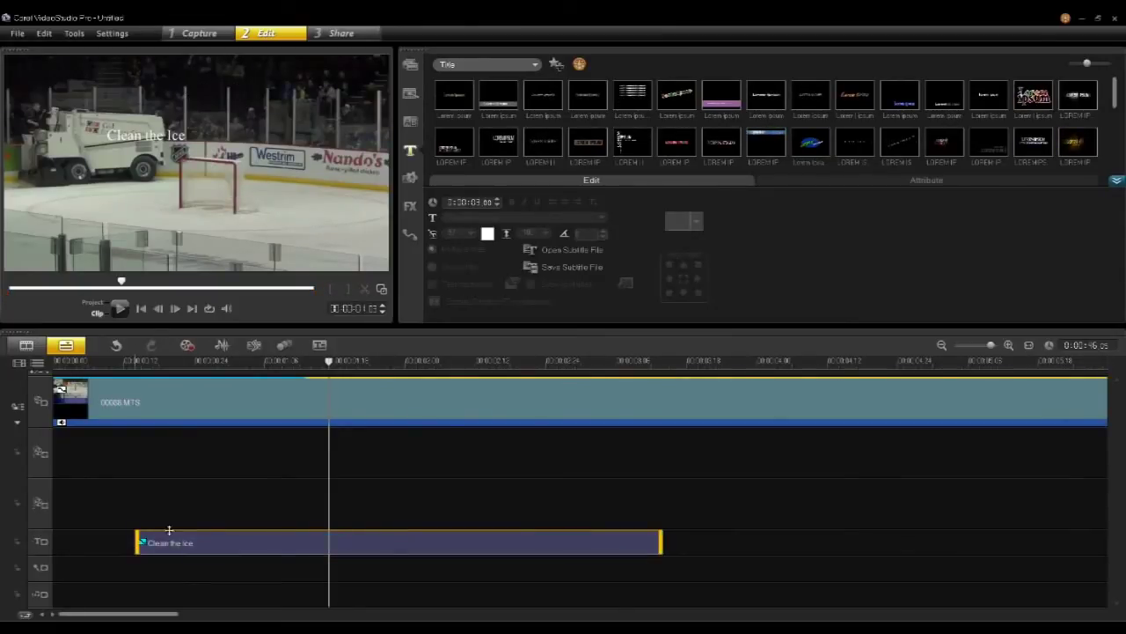
left_click_drag(136, 545, 306, 545)
left_click_drag(313, 377, 564, 446)
left_click(451, 543)
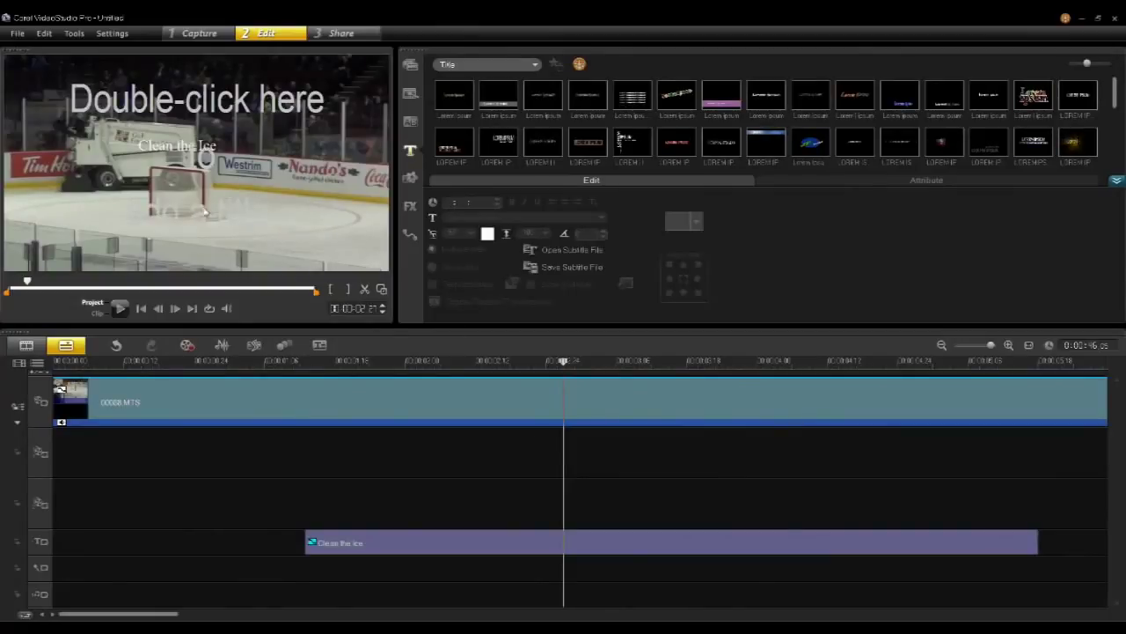
Reopen Match Motion for the 'Clean the Ice' title and enlarge it to size 56.
right_click(451, 549)
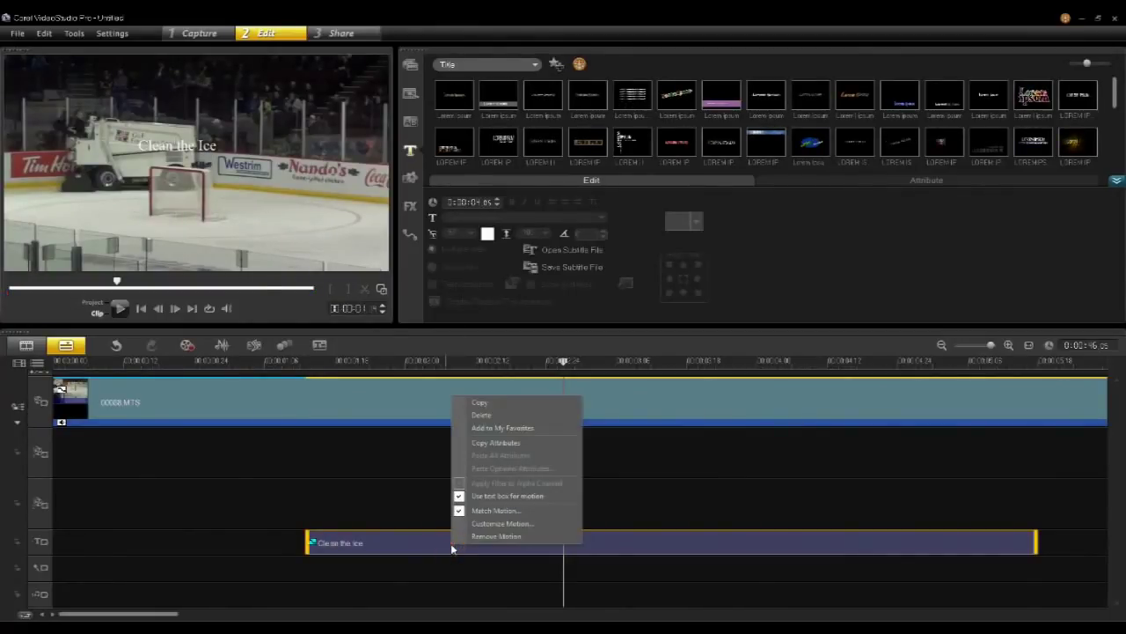
left_click(521, 511)
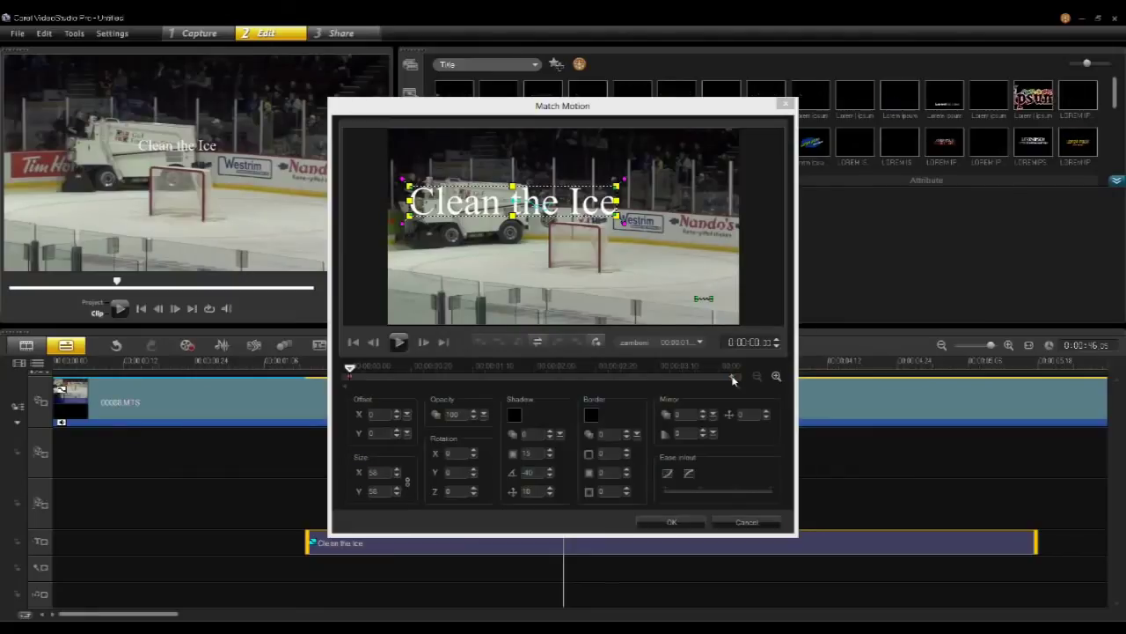
mouse_move(350, 373)
left_mouse_down()
mouse_move(732, 377)
mouse_move(348, 376)
left_mouse_up()
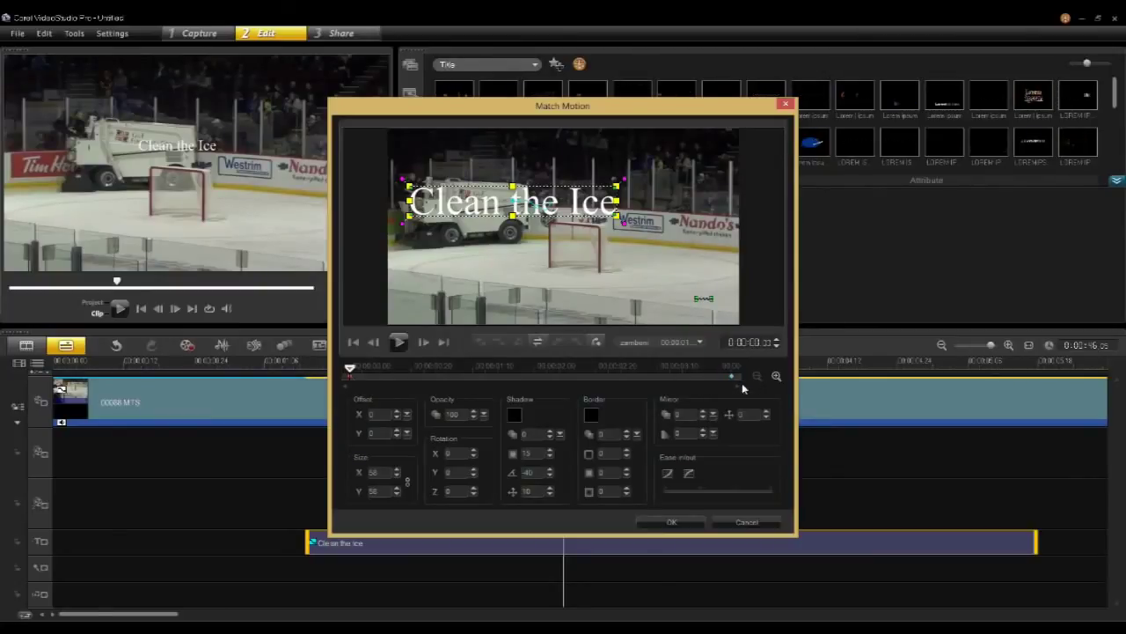
Copy the first keyframe's size 56 settings to all keyframes, then preview later frames.
right_click(351, 379)
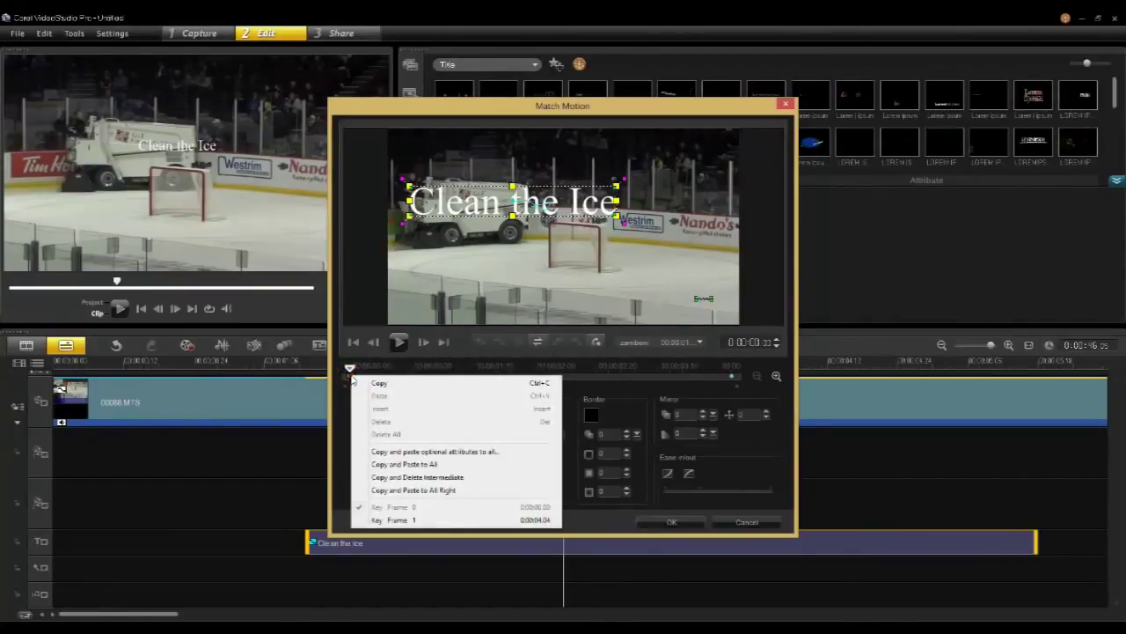
left_click(433, 465)
left_click_drag(350, 368, 513, 371)
Confirm the Match Motion changes and play back from just before the title to review it.
left_click(682, 522)
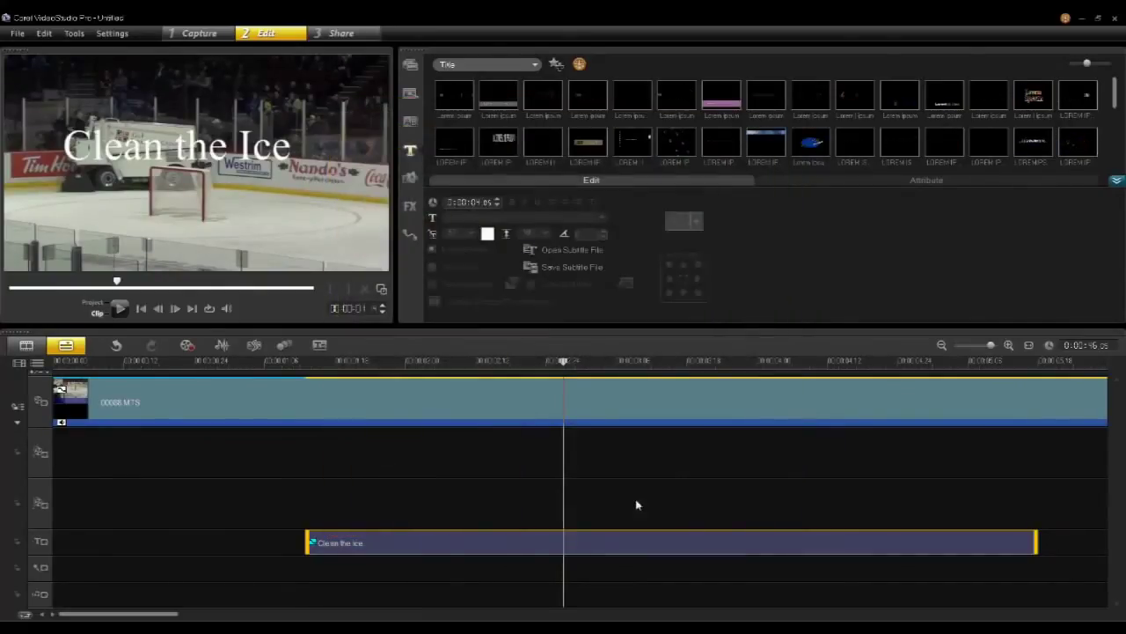
left_click(307, 362)
left_click_drag(310, 376, 334, 372)
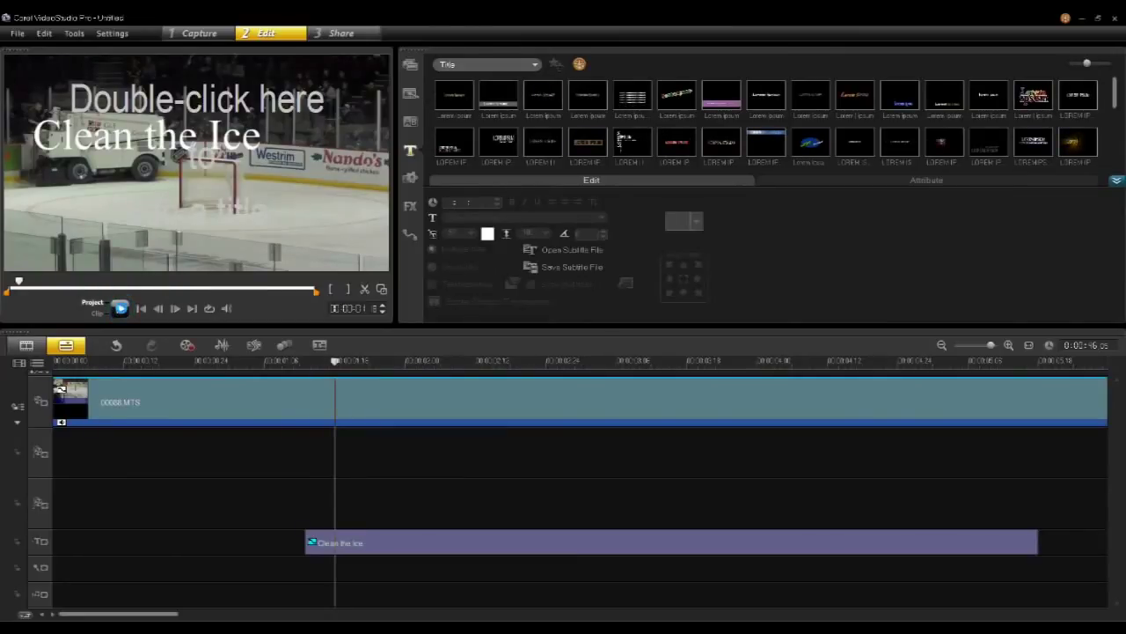
left_click(120, 308)
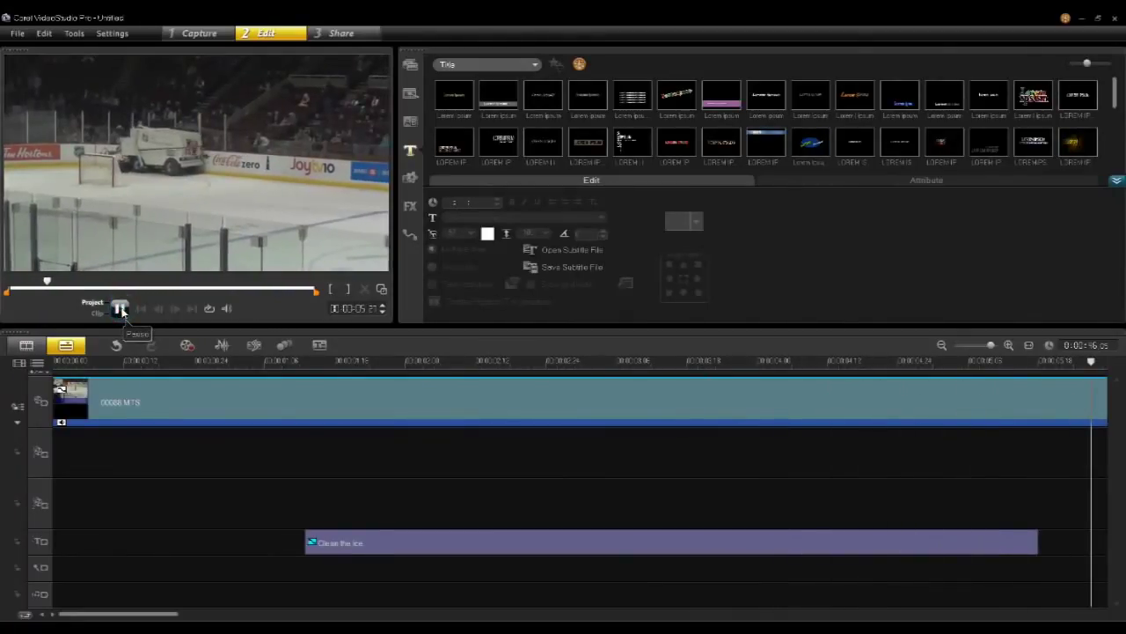
left_click(120, 308)
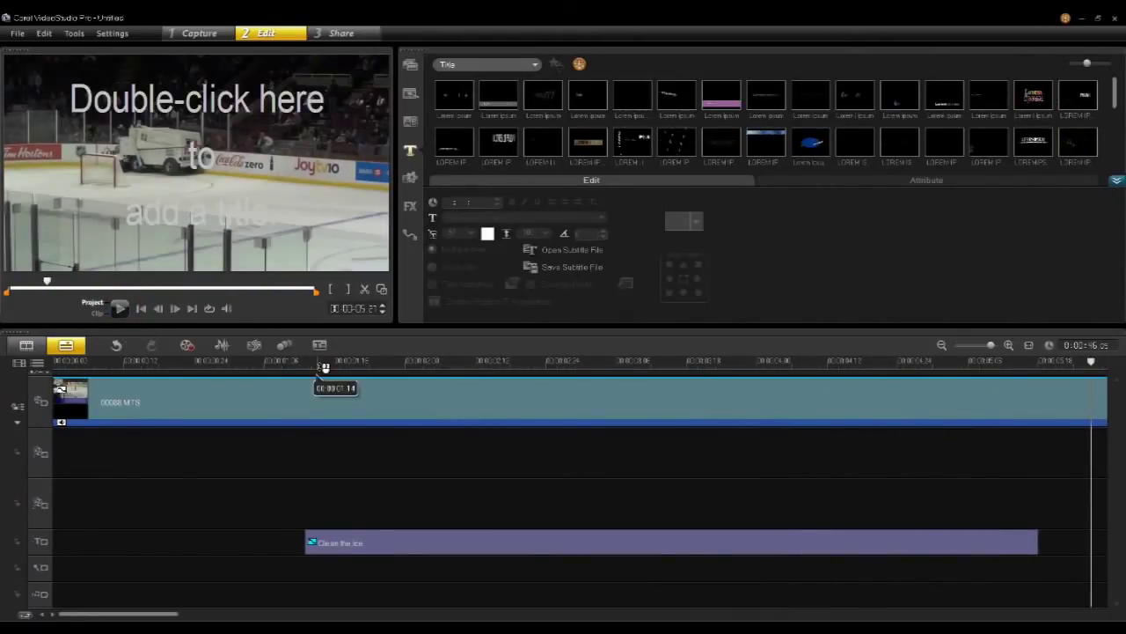